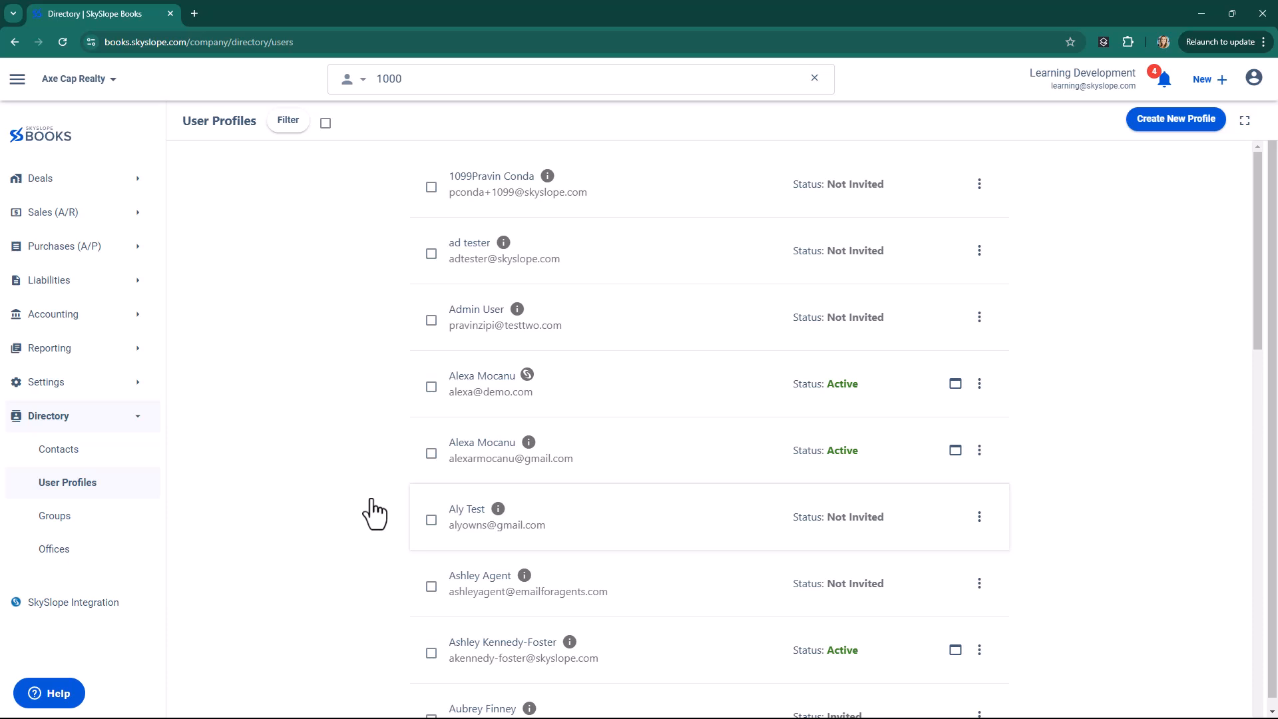
Open the directory's contacts and browse through the list of agents.
left_click(69, 452)
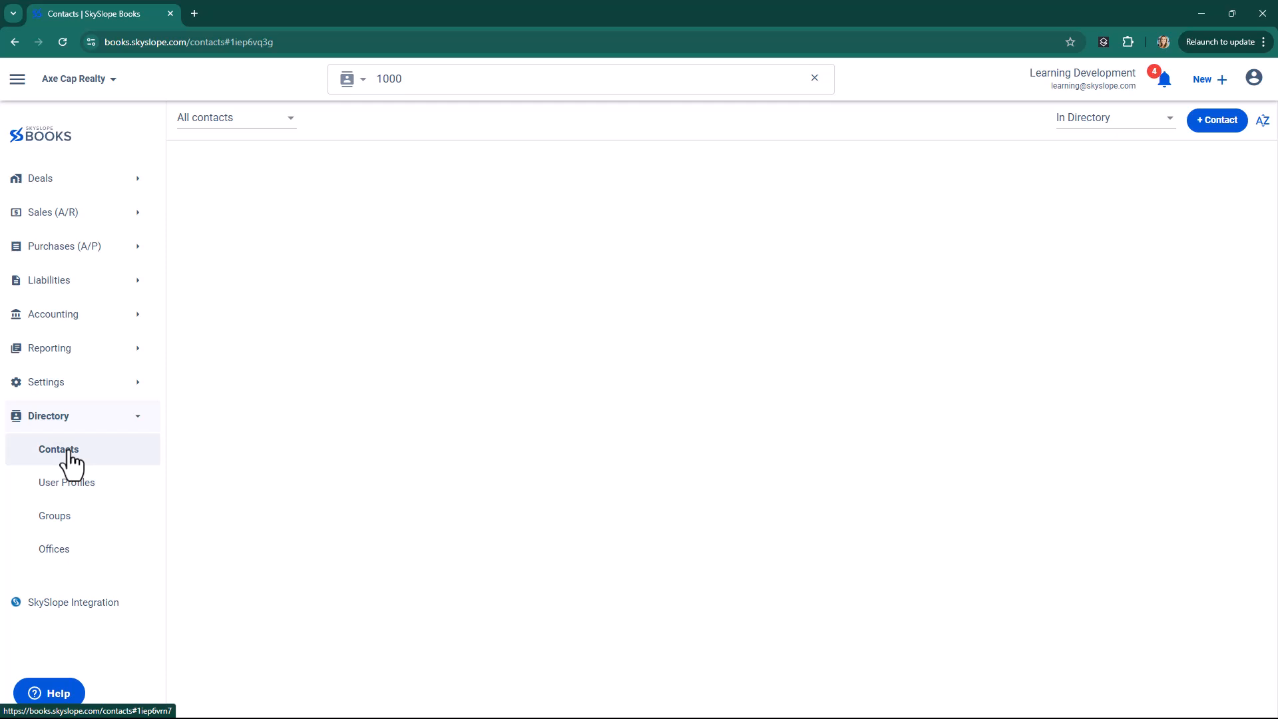
left_click(114, 458)
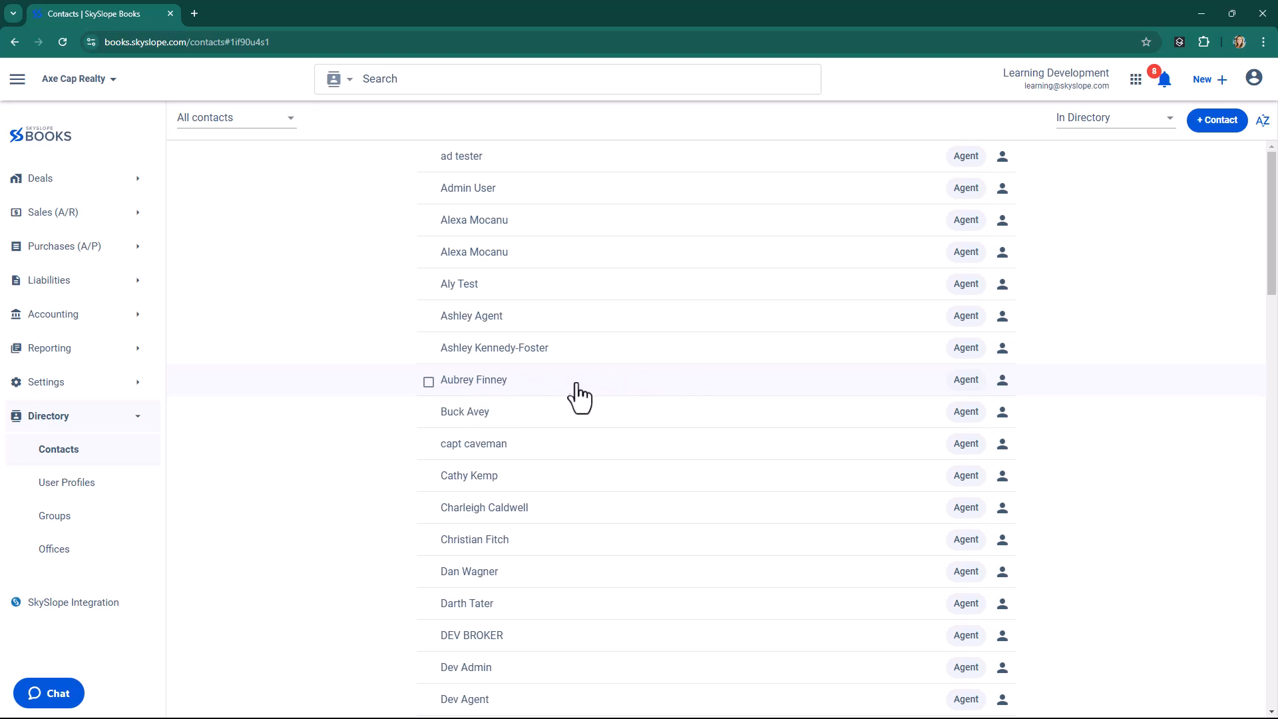
scroll(573, 393, "down", 3)
scroll(589, 420, "down", 3)
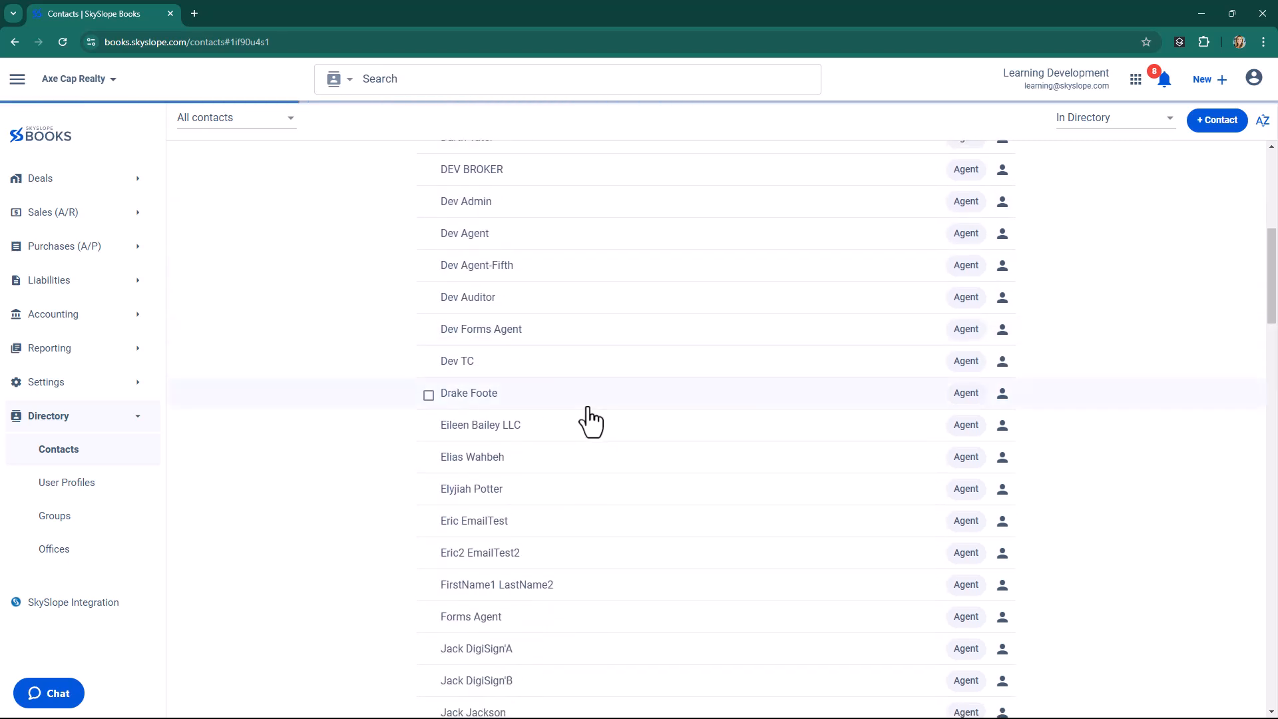
scroll(582, 442, "down", 8)
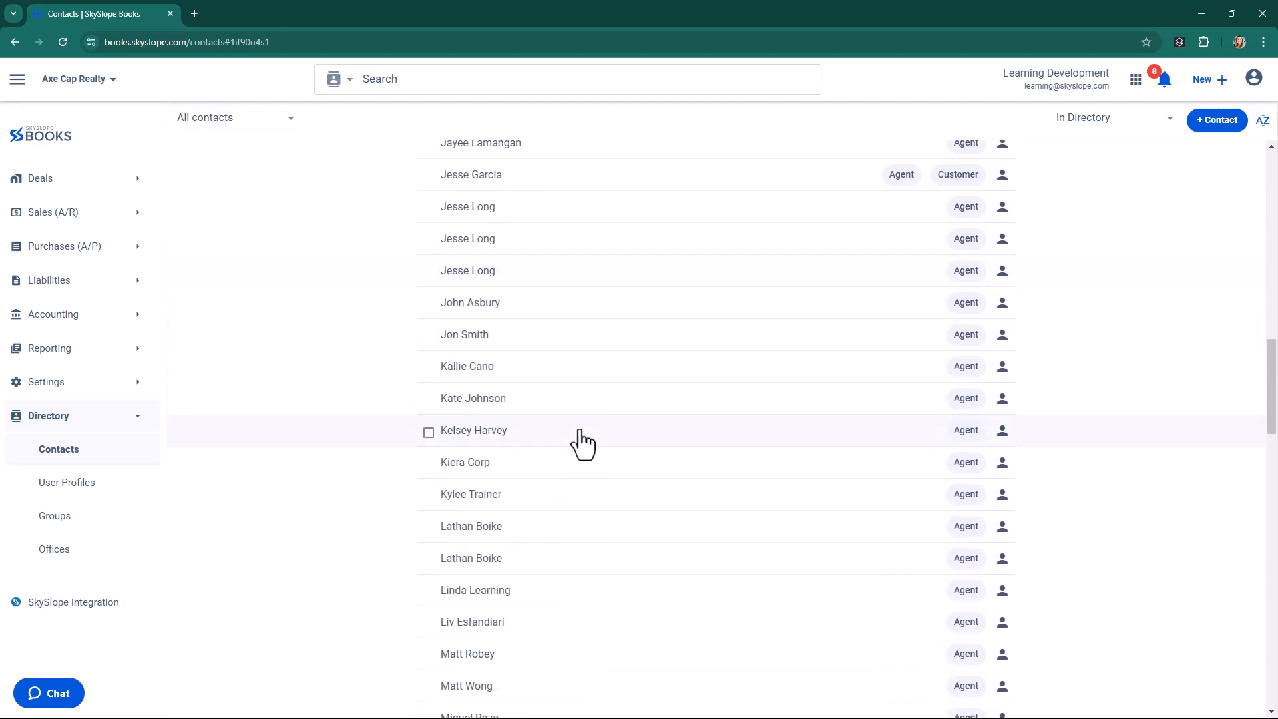
scroll(537, 478, "up", 10)
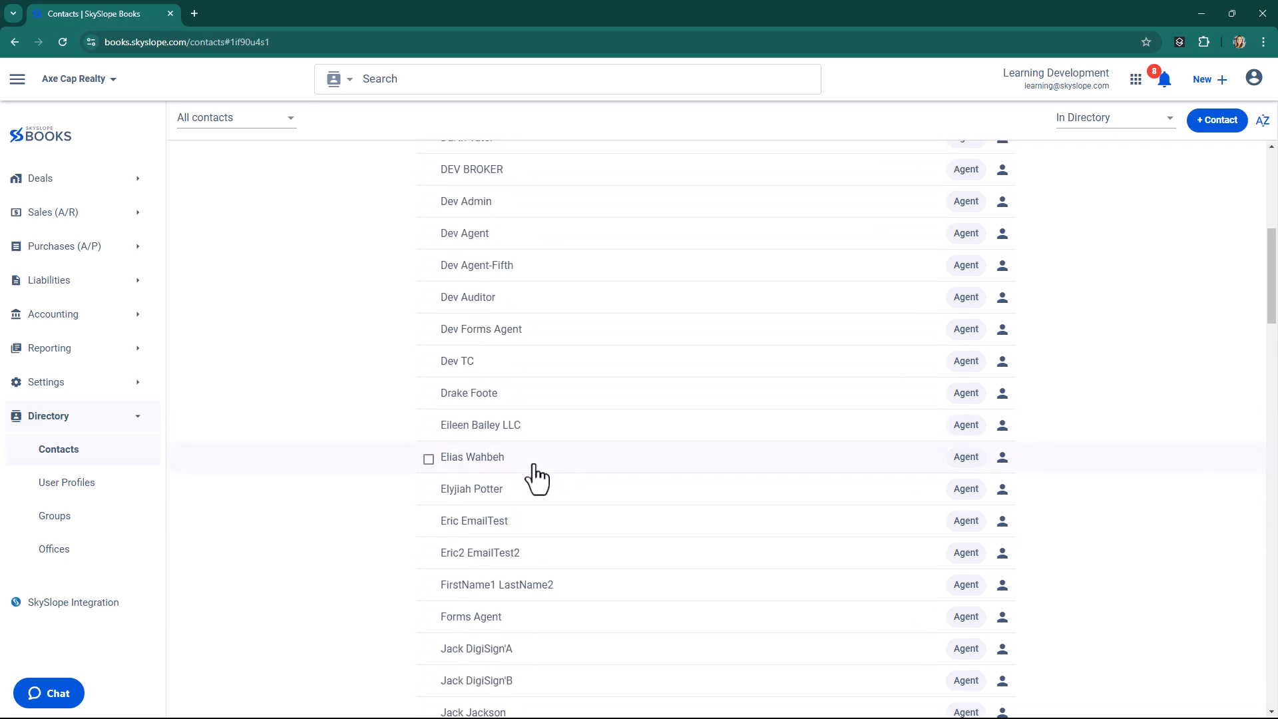
scroll(536, 478, "up", 7)
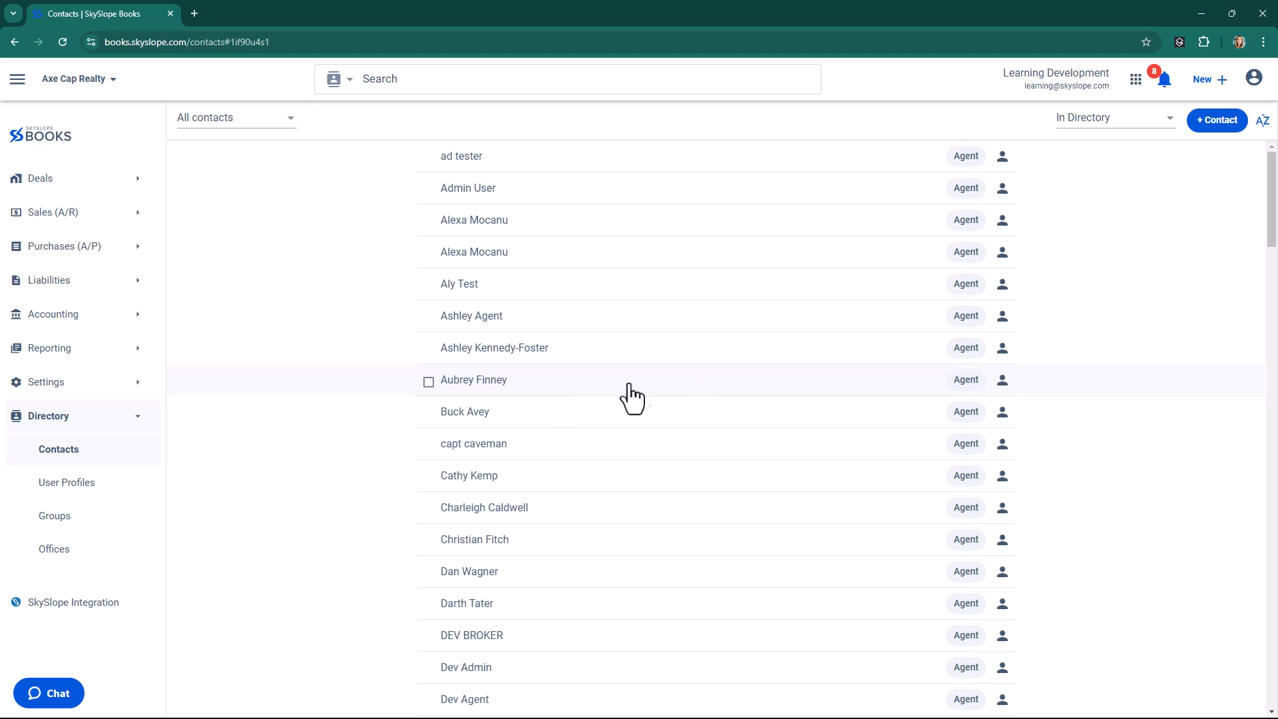
Open the eighth agent contact in the list for editing and review its display name.
left_click(674, 392)
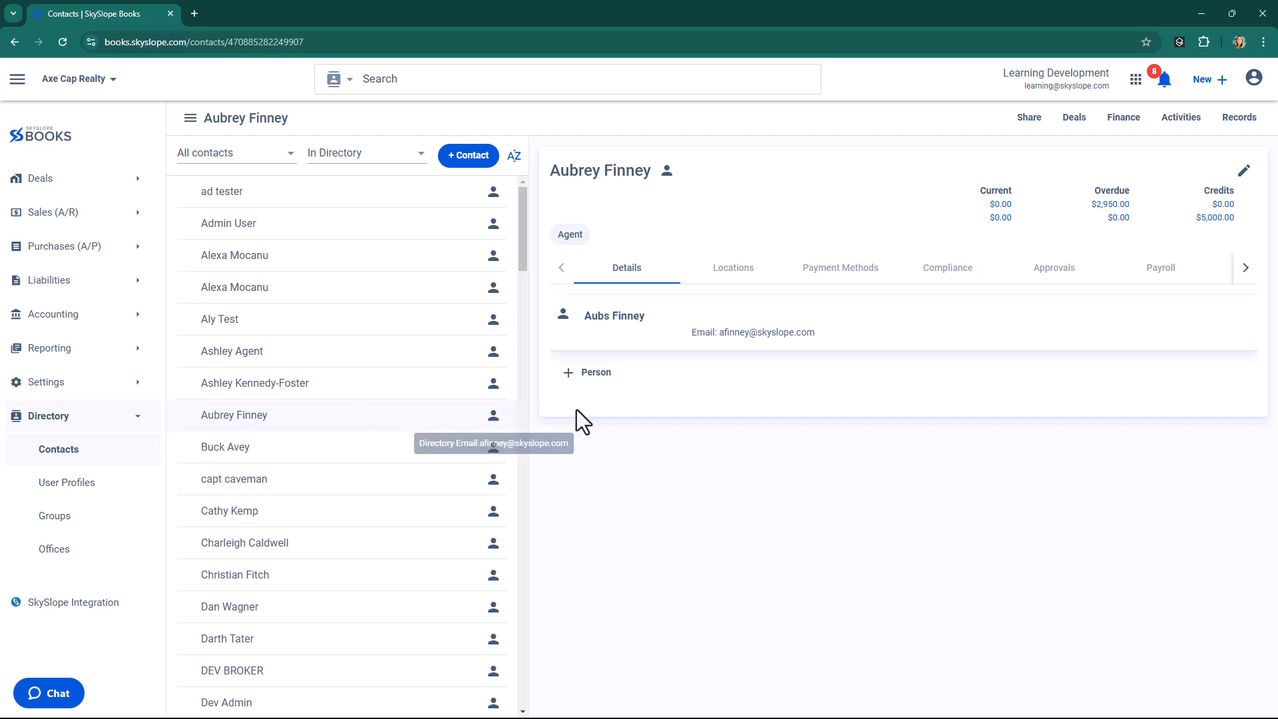
left_click(1243, 173)
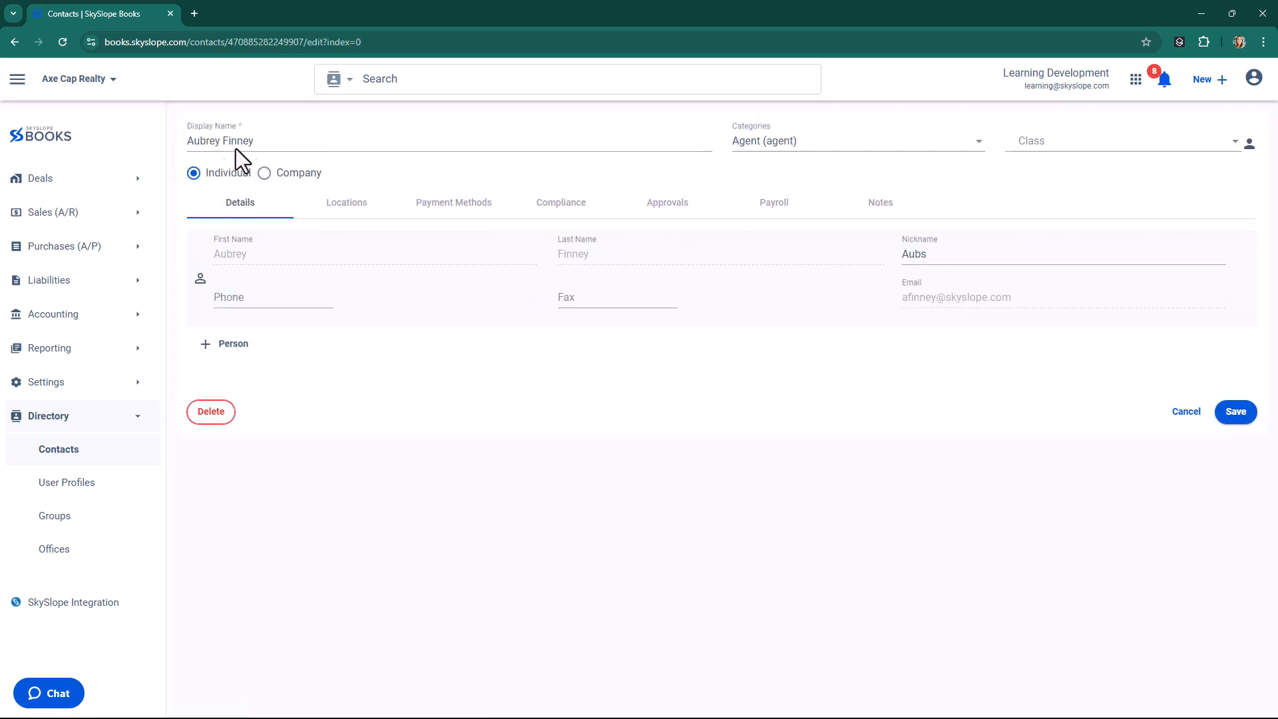
left_click_drag(263, 140, 193, 148)
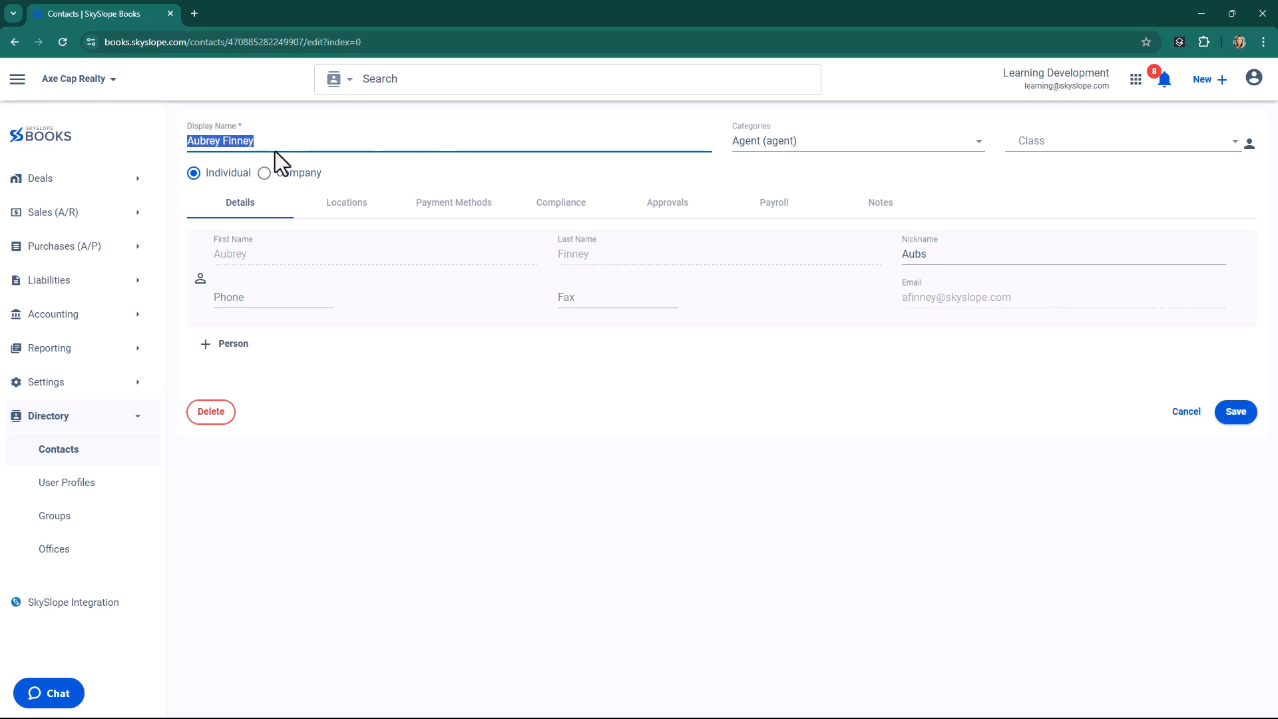
left_click_drag(269, 141, 174, 143)
left_click(374, 173)
Review the contact's payment methods and its compliance details down to the commission calculation modifiers.
left_click(461, 207)
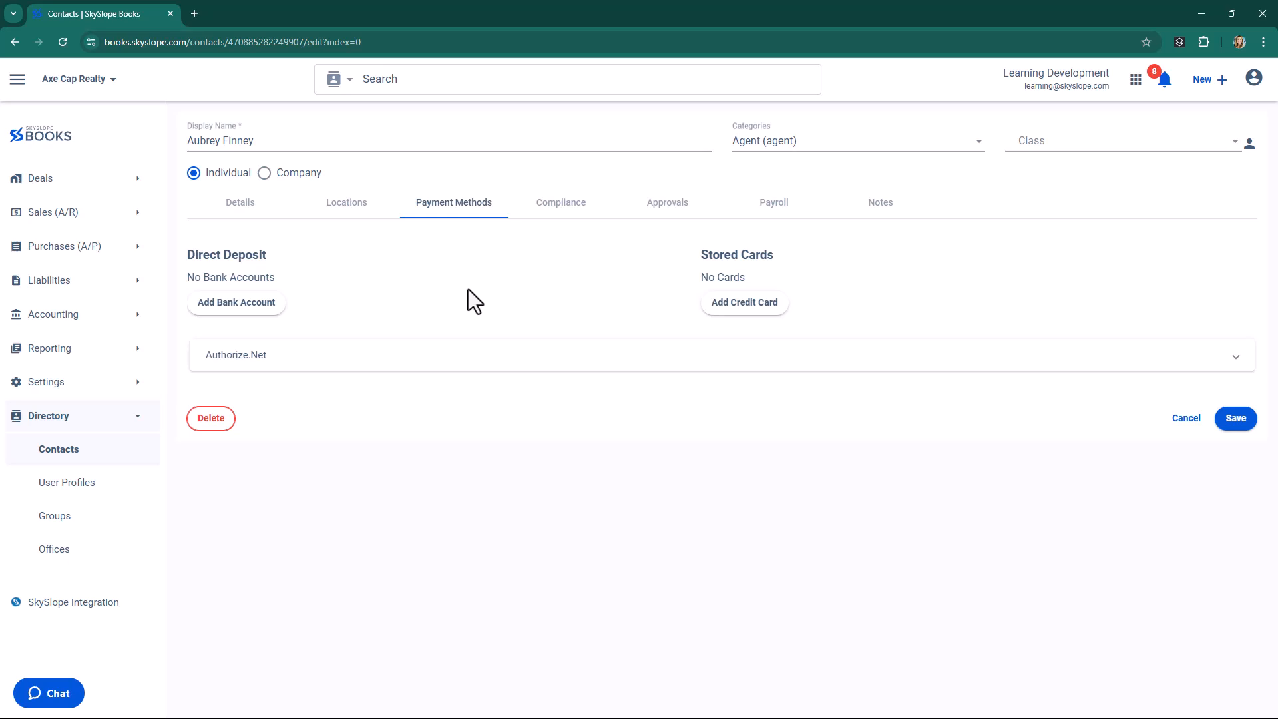
left_click(557, 210)
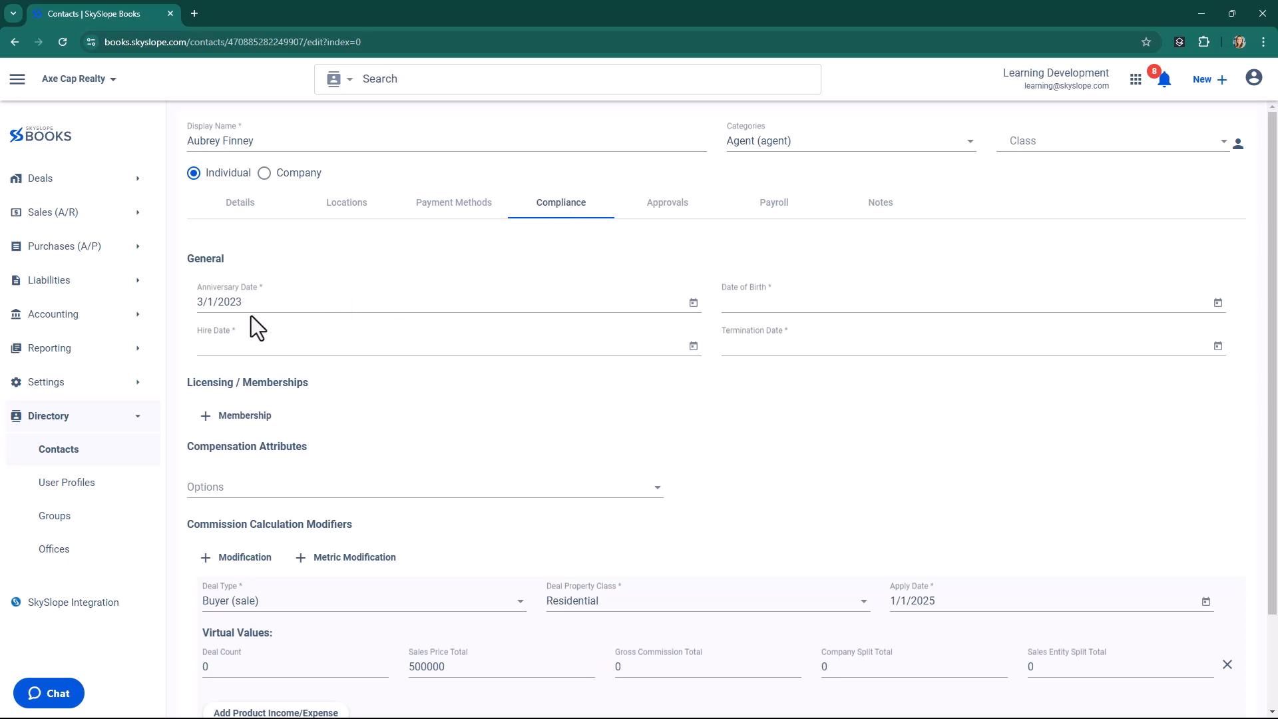
scroll(219, 292, "down", 1)
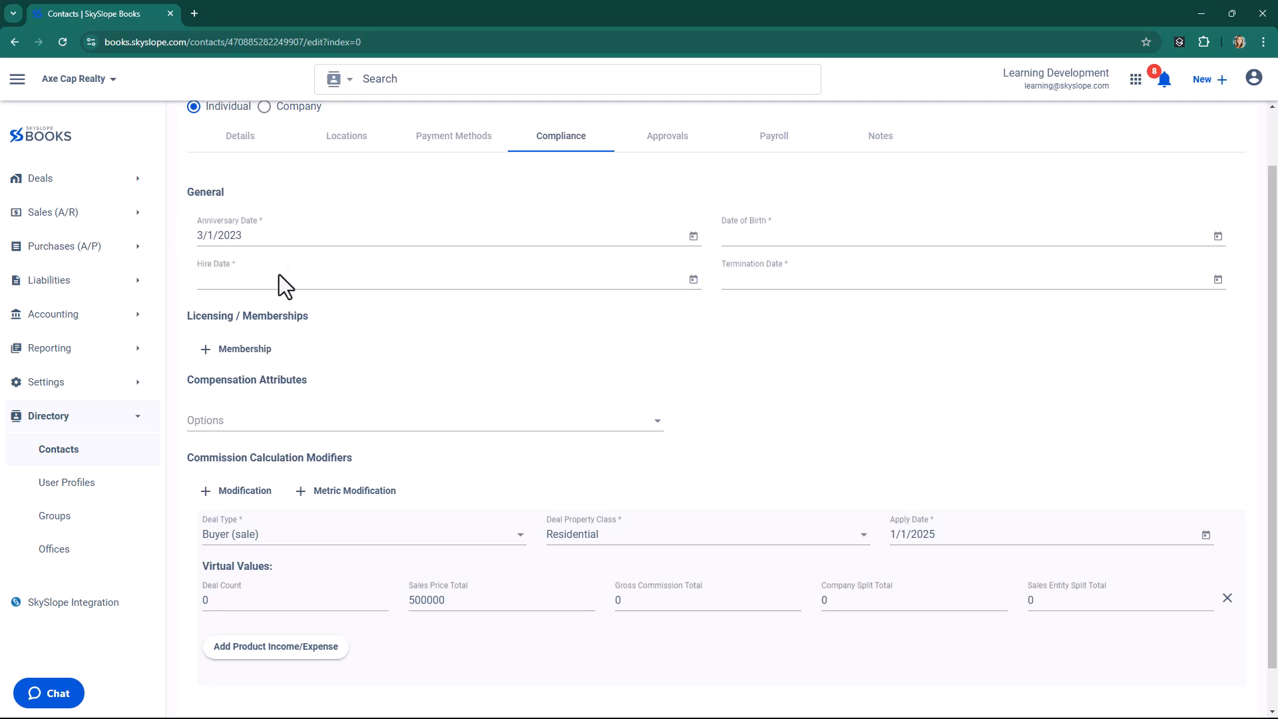
scroll(414, 300, "down", 1)
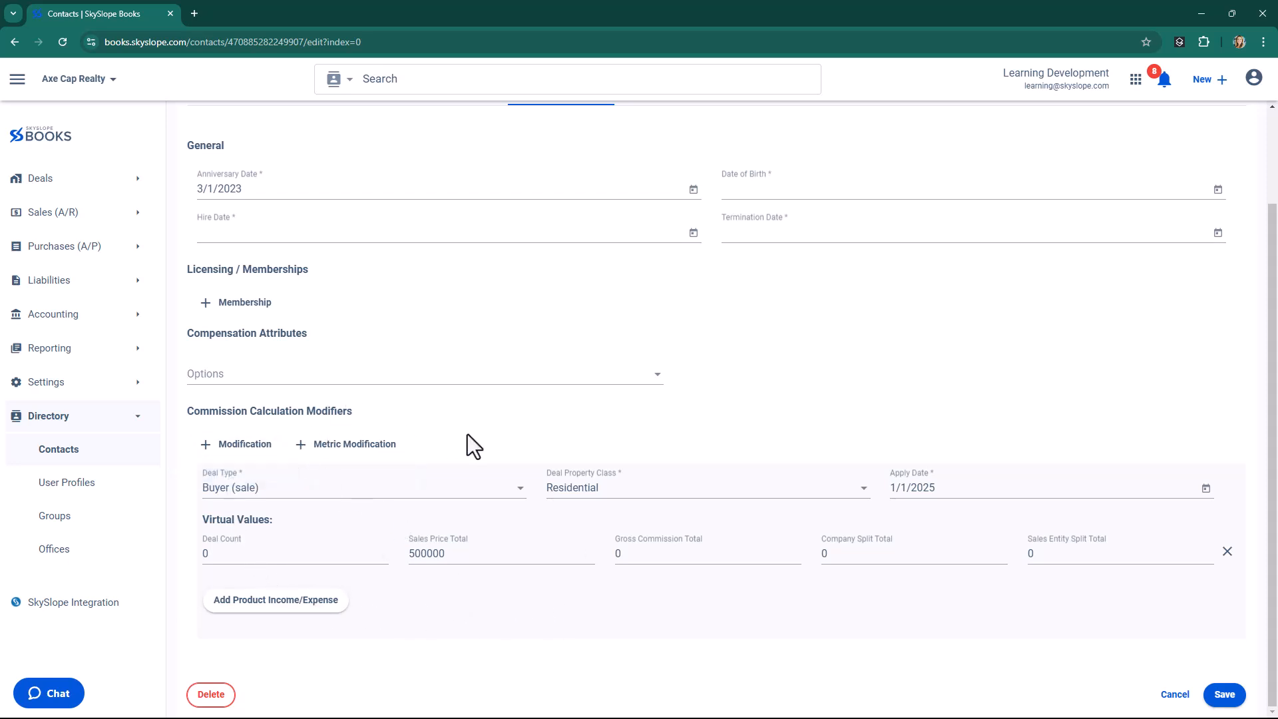
Check the deal type choices of the existing commission modifier, keeping Buyer (sale).
left_click(459, 491)
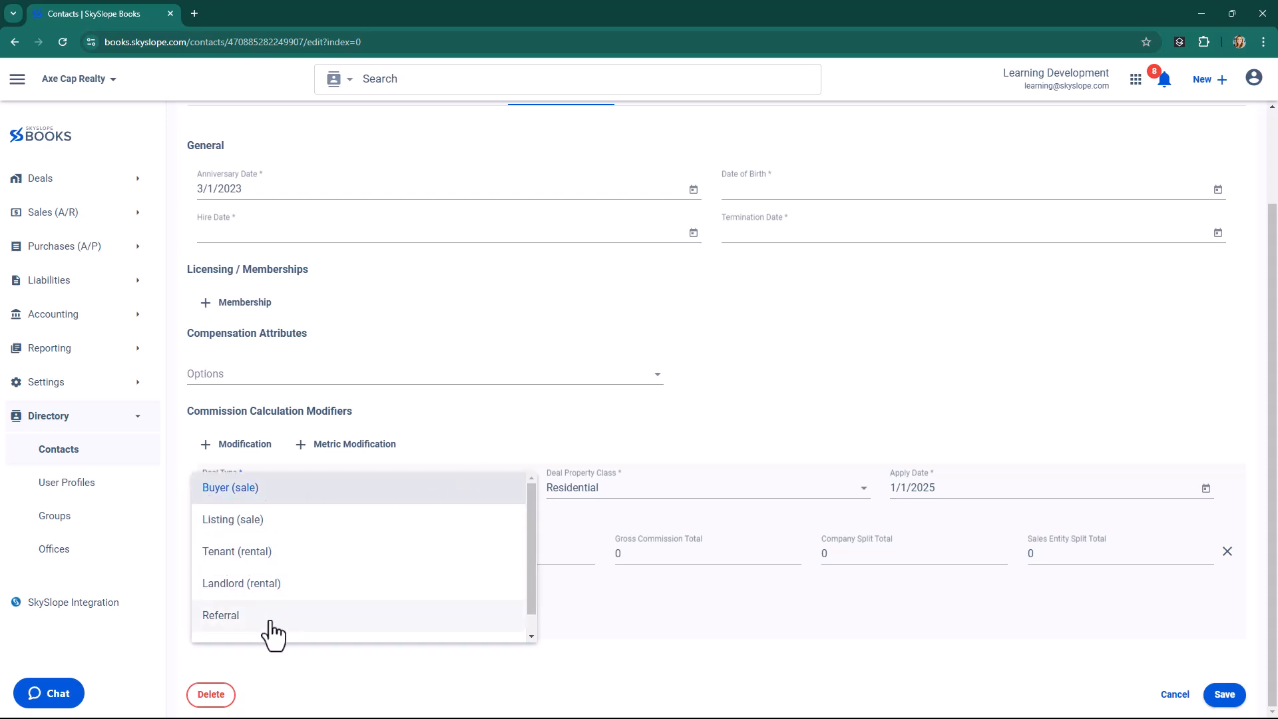
left_click(257, 493)
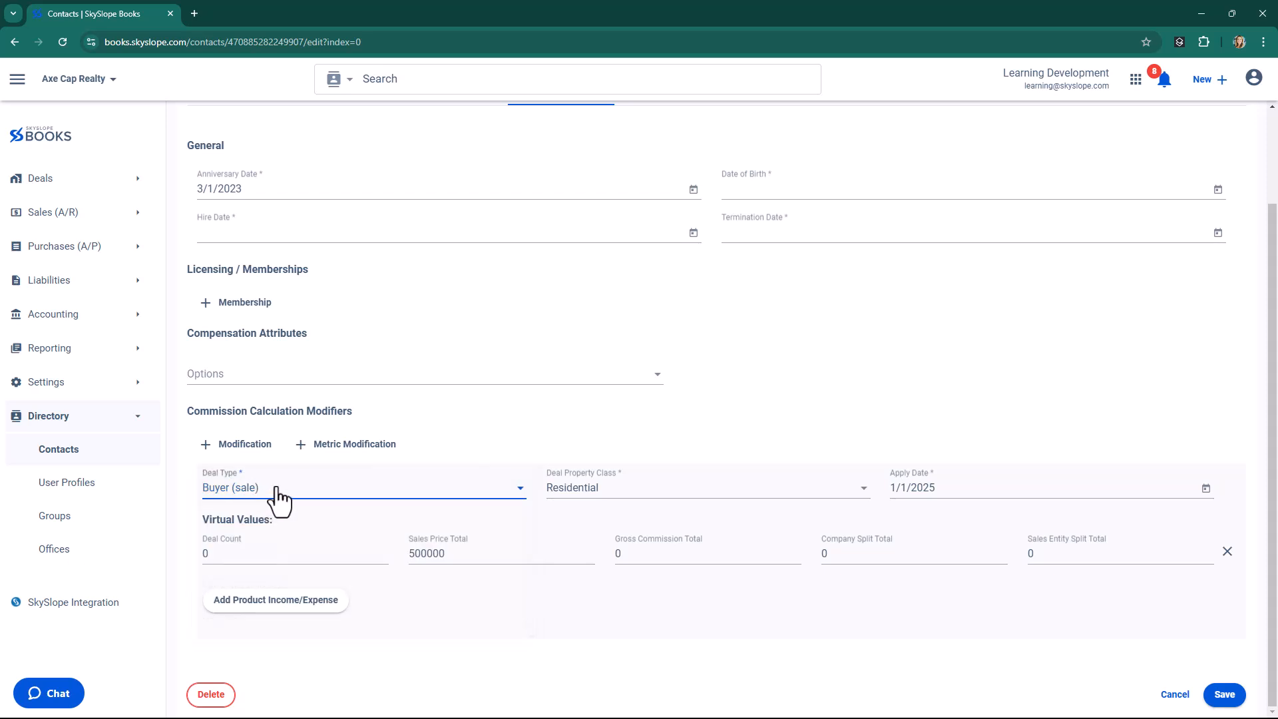
left_click(434, 496)
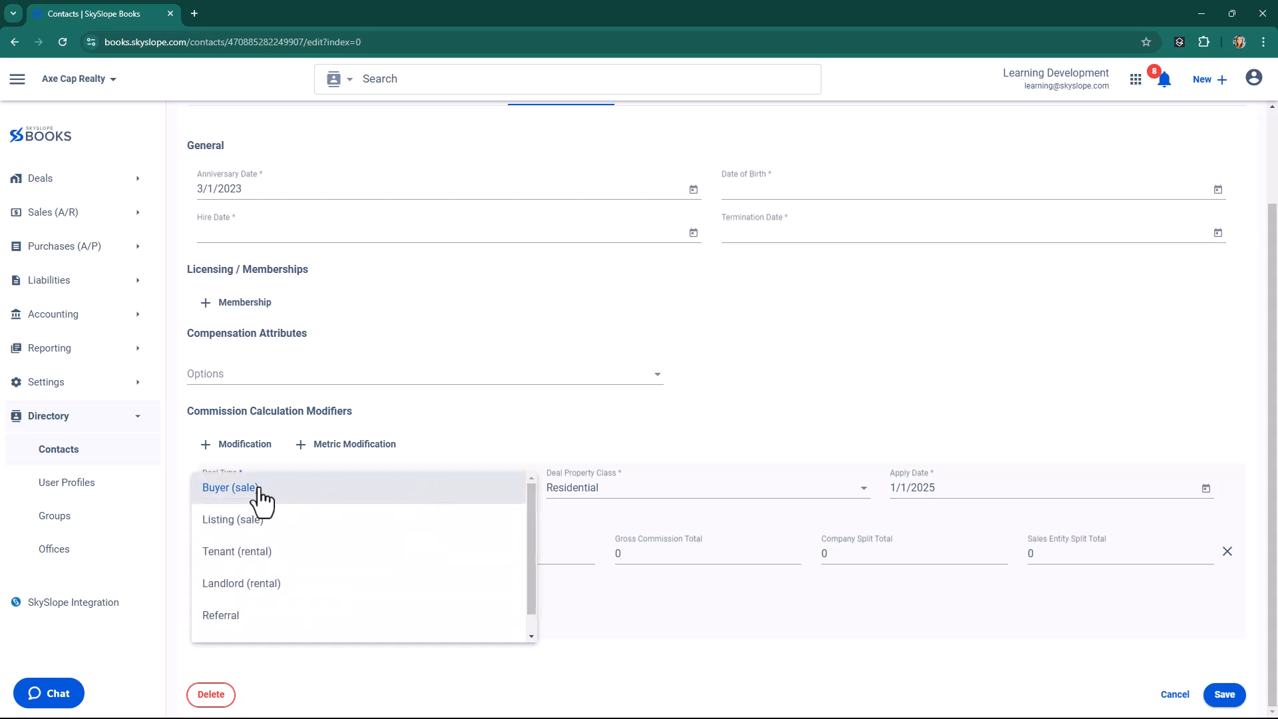
left_click(501, 432)
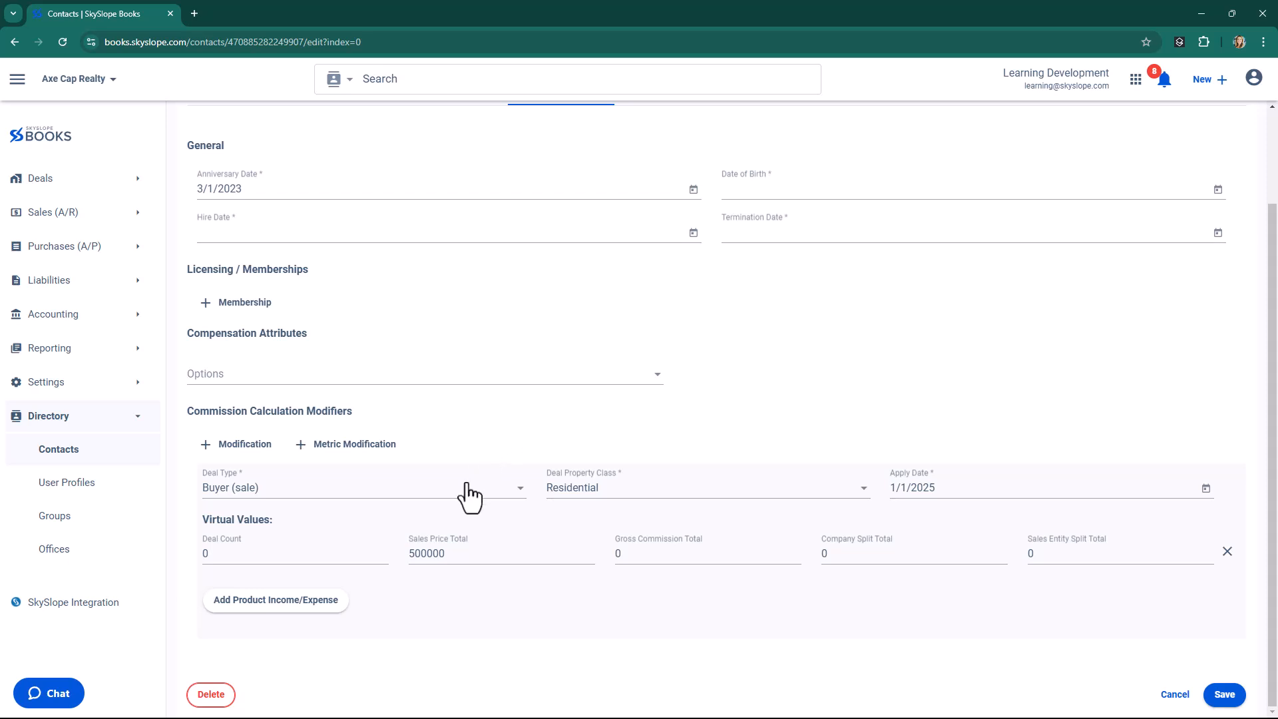
Check the modifier's deal property class choices, keeping Residential, and view its apply date calendar.
left_click(659, 498)
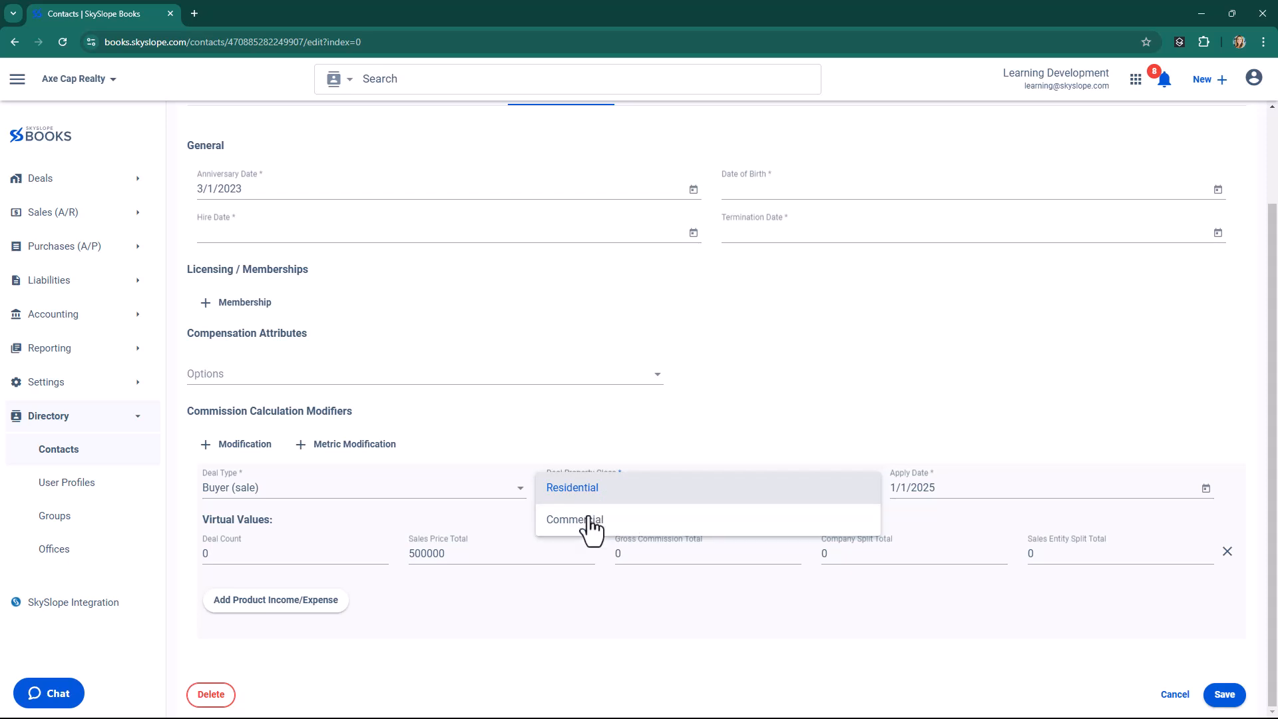
left_click(593, 504)
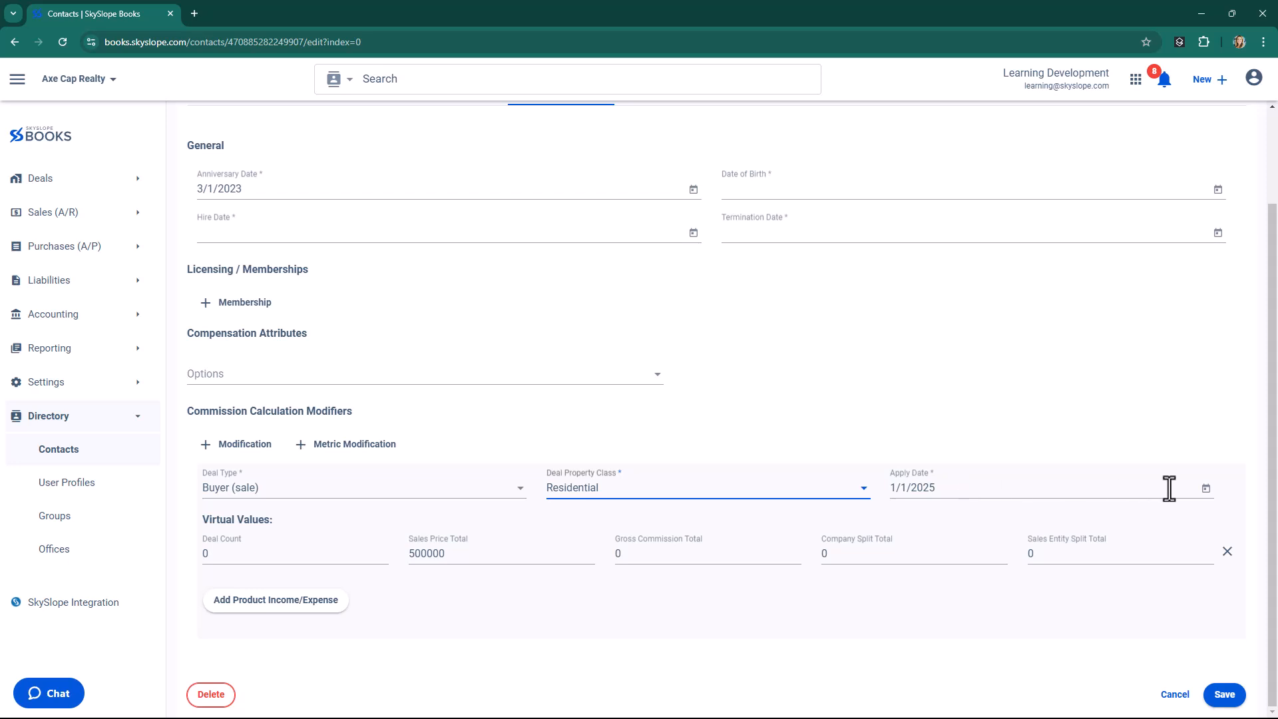
left_click(1205, 489)
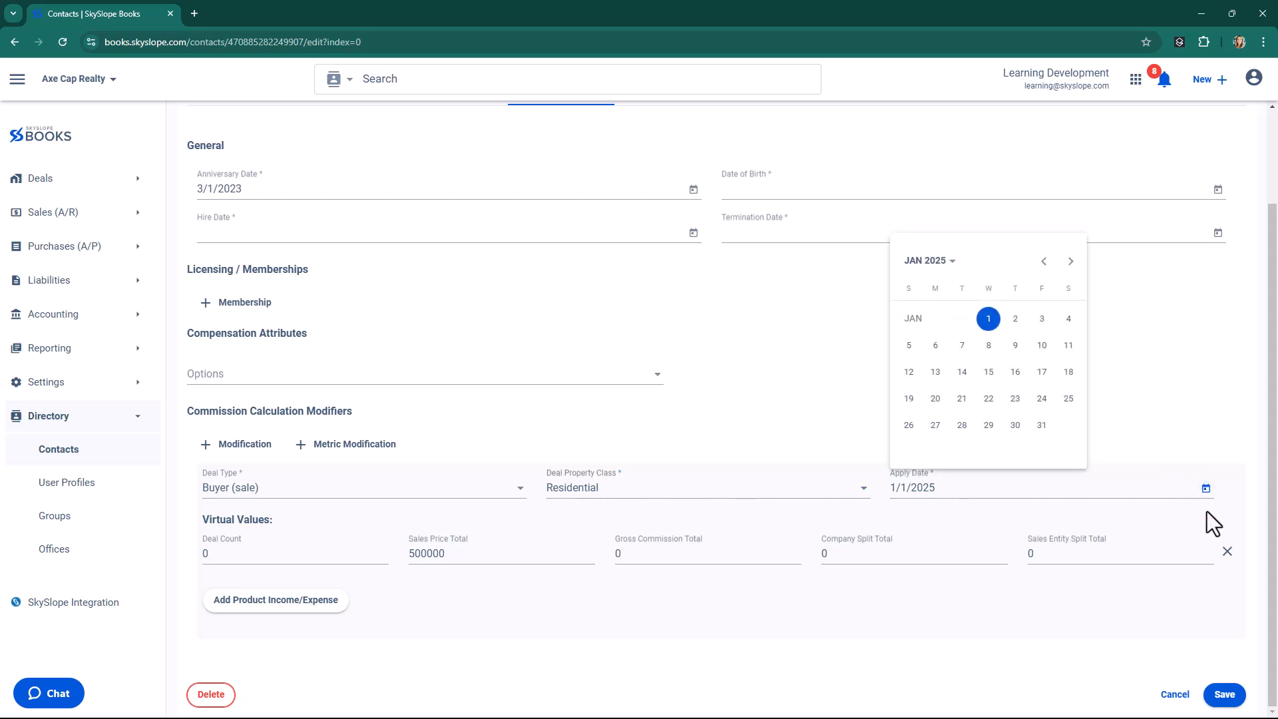
left_click(946, 494)
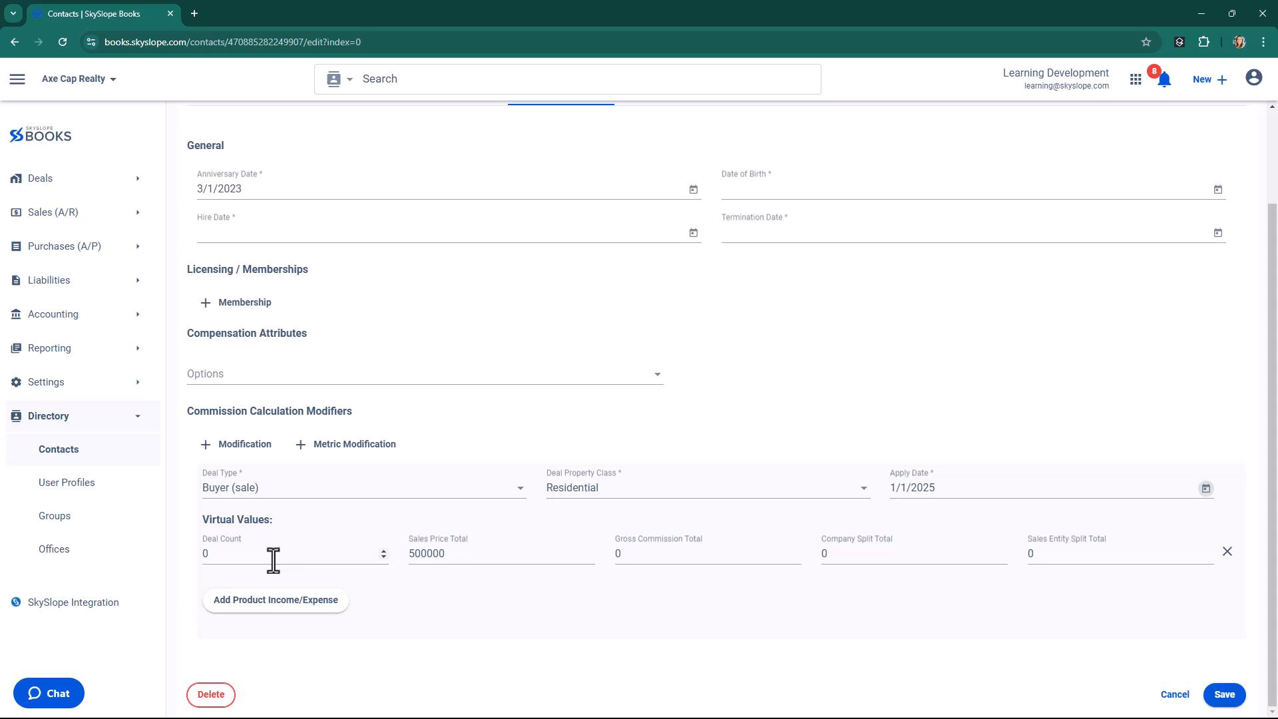
Add a second modification under the contact's commission calculation modifiers.
left_click_drag(226, 559, 194, 560)
left_click(303, 516)
left_click(233, 443)
scroll(299, 565, "down", 2)
scroll(313, 592, "down", 1)
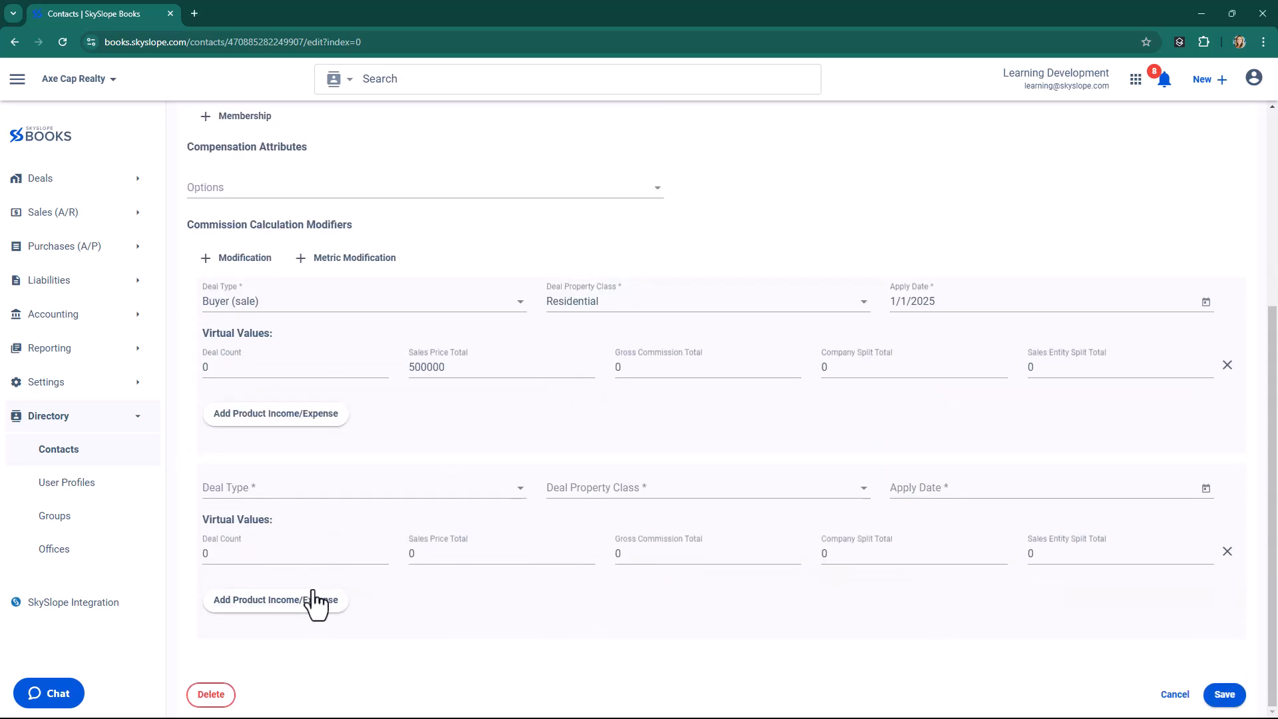
Set the new modification's apply date to March 13, 2025.
left_click(925, 493)
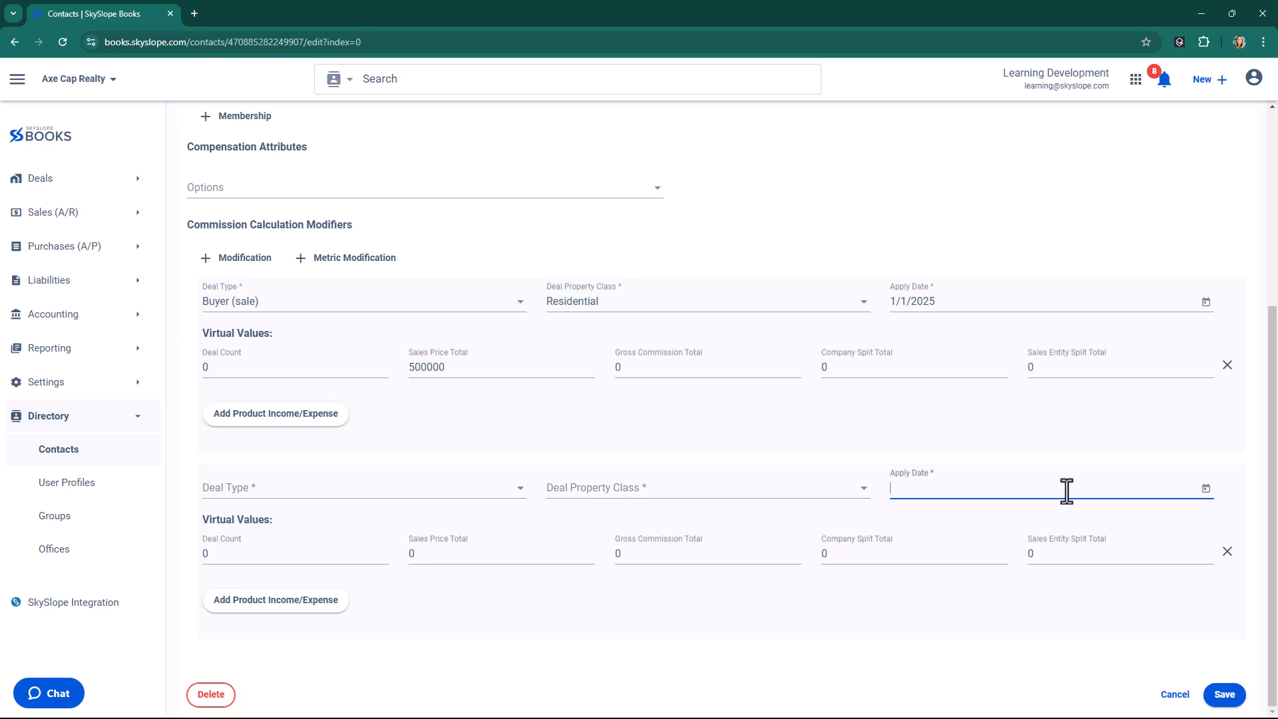
left_click(1206, 489)
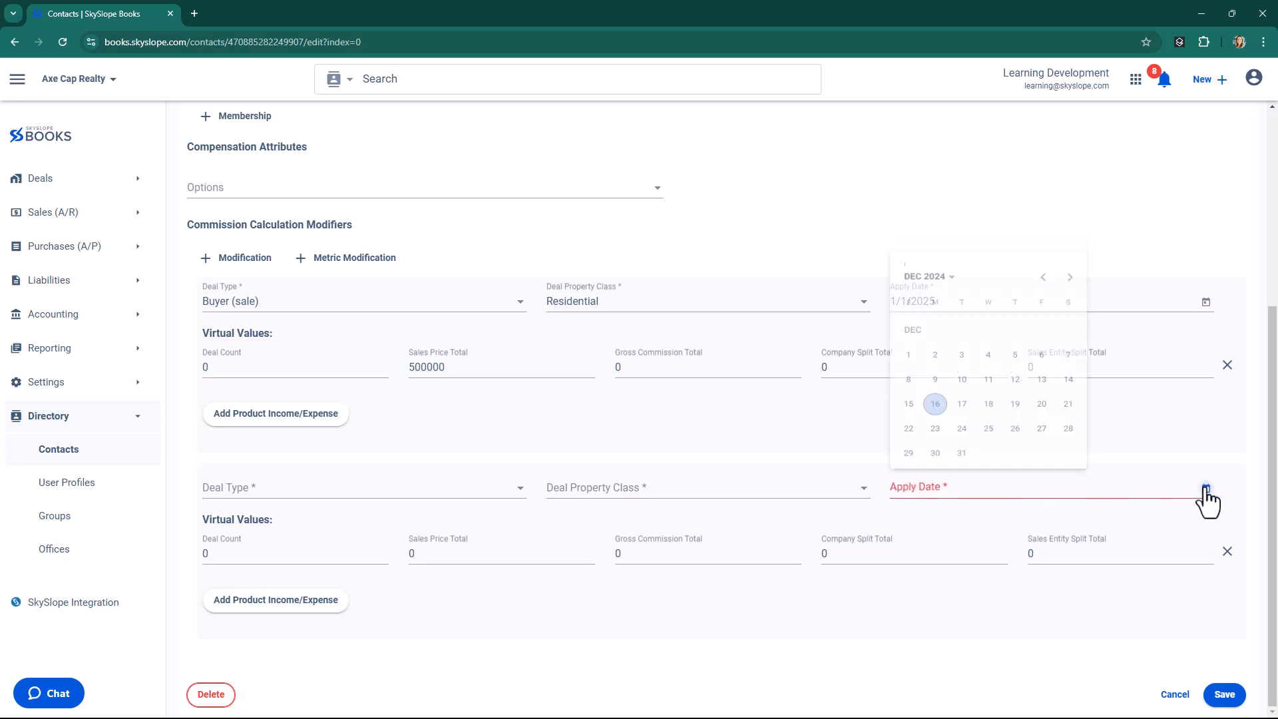
left_click(1070, 261)
left_click(1070, 261)
left_click(1070, 260)
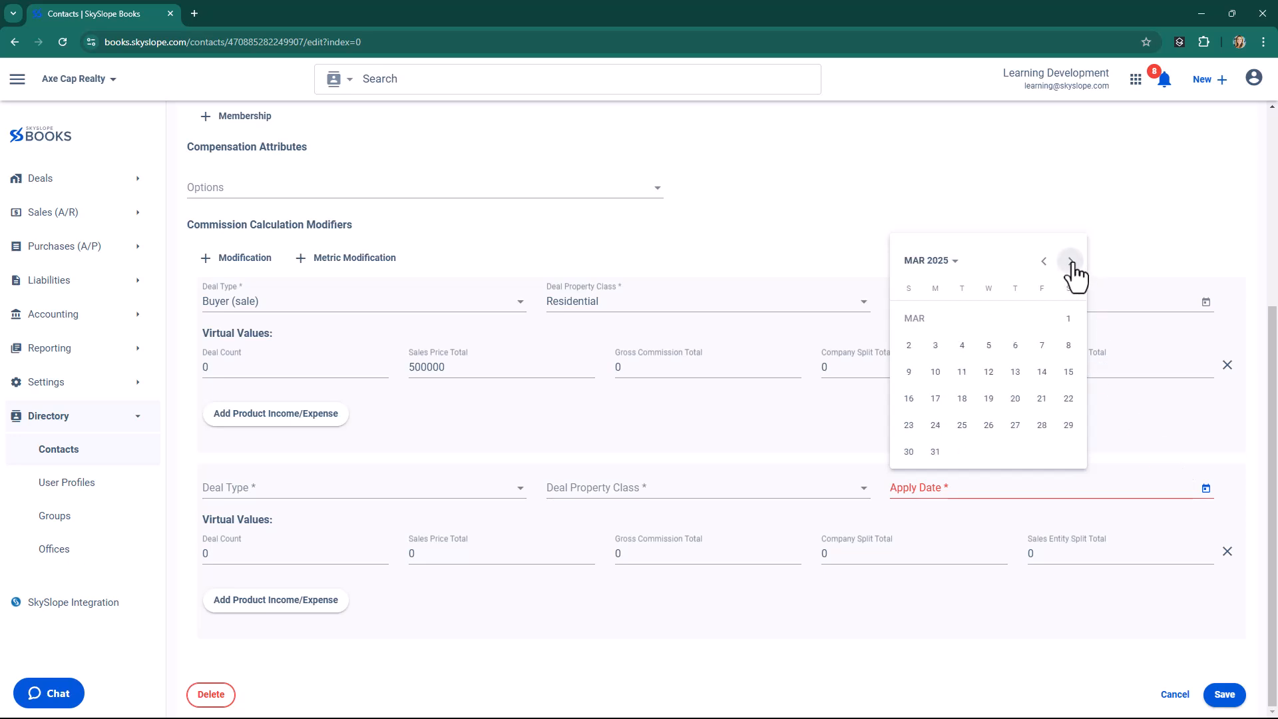
left_click(1014, 371)
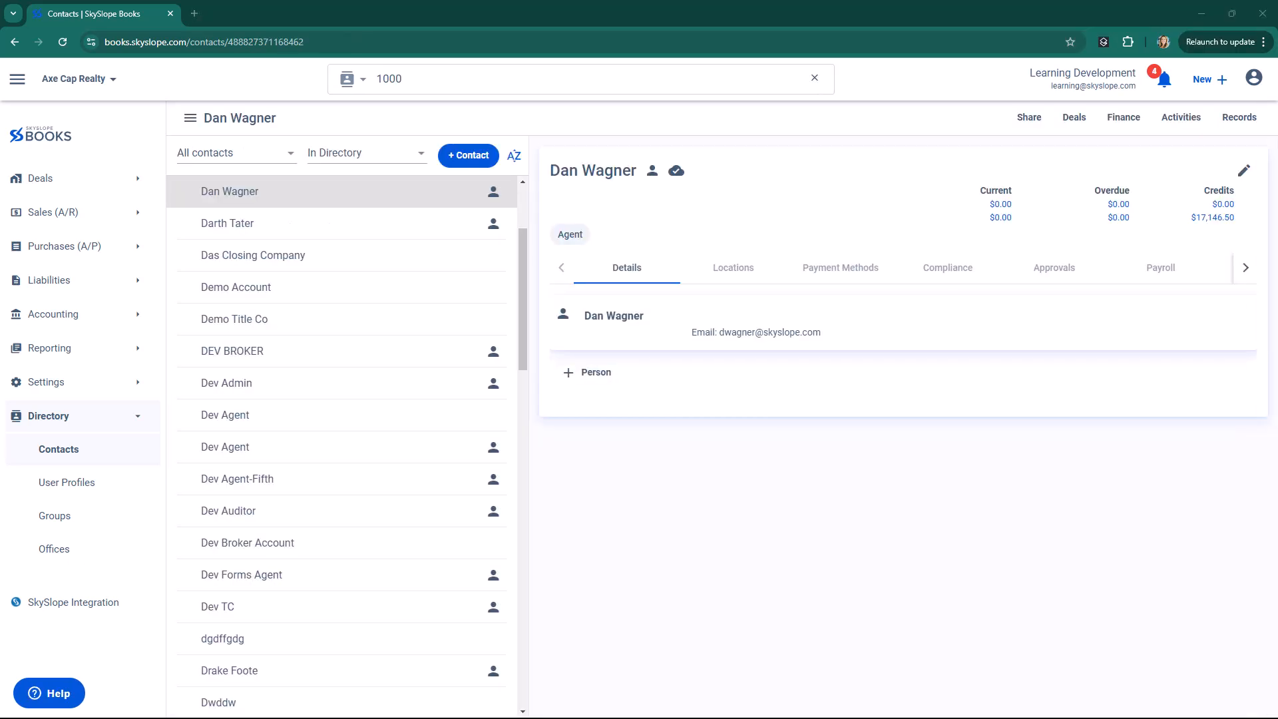
View the directory's groups and browse the company's commission plans in the settings.
left_click(49, 521)
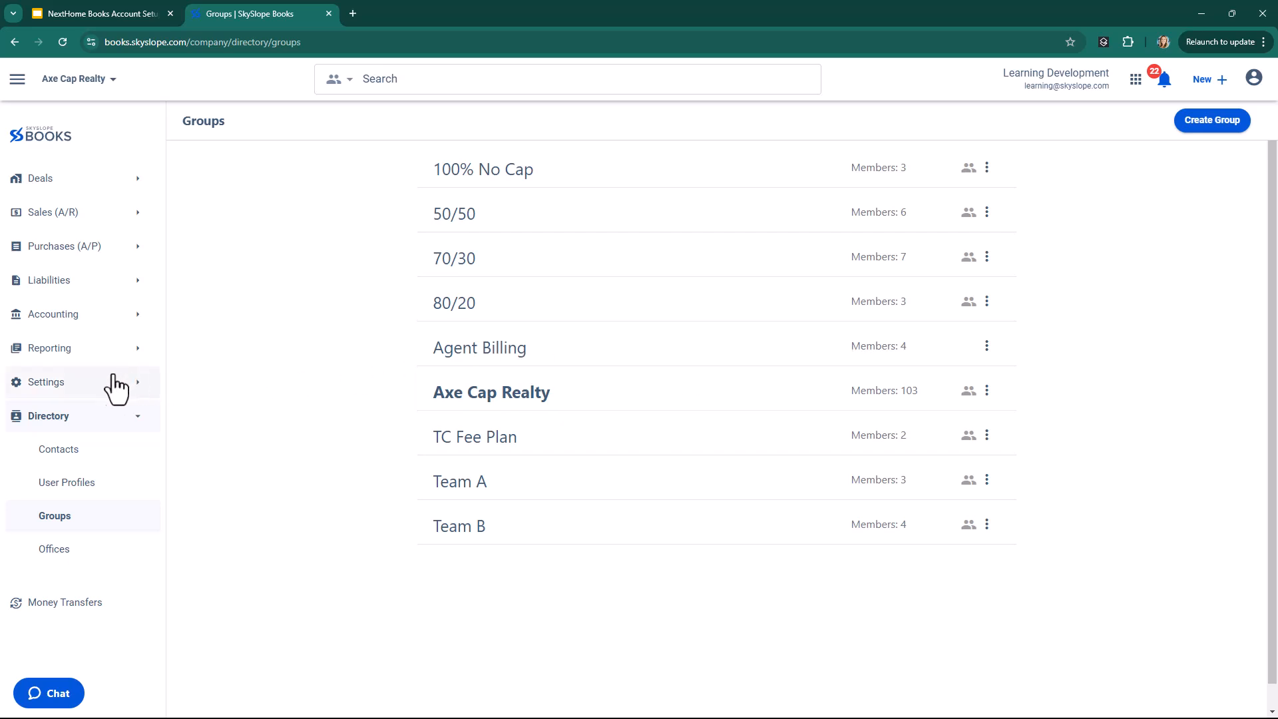
left_click(93, 394)
left_click(94, 409)
mouse_move(90, 418)
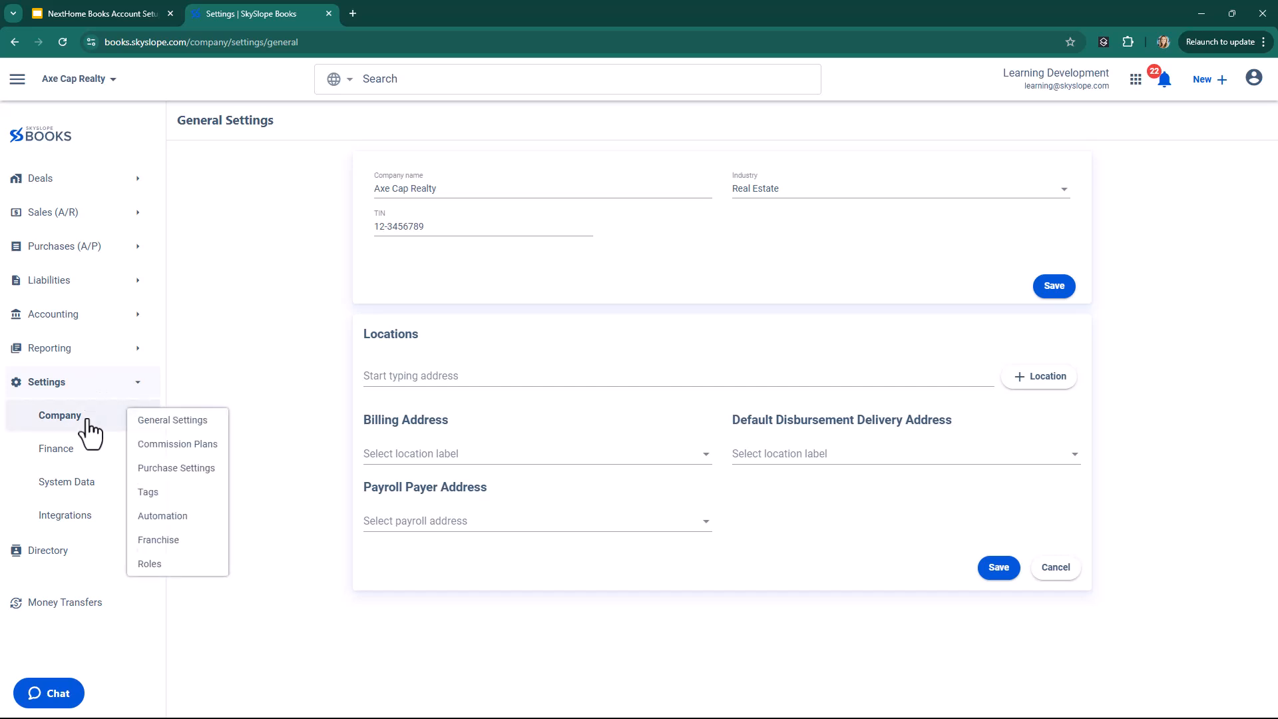
left_click(165, 444)
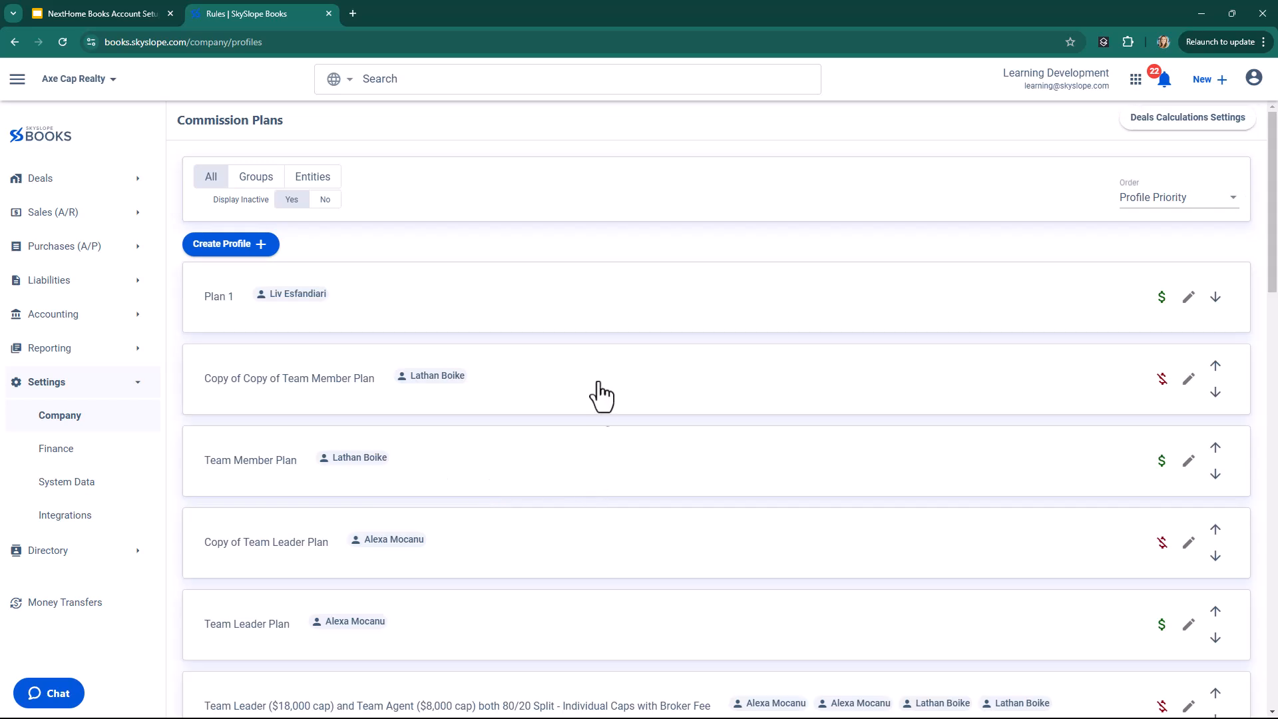
scroll(662, 509, "down", 1)
scroll(657, 497, "down", 5)
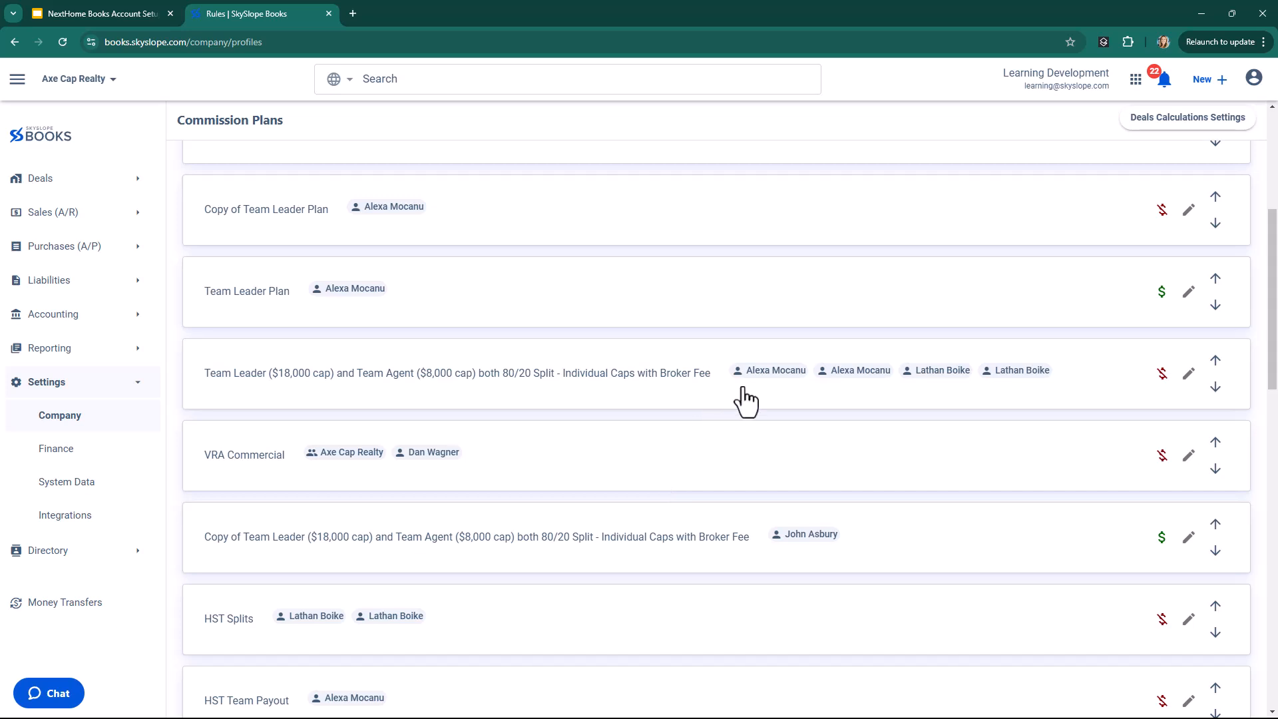
scroll(785, 531, "down", 2)
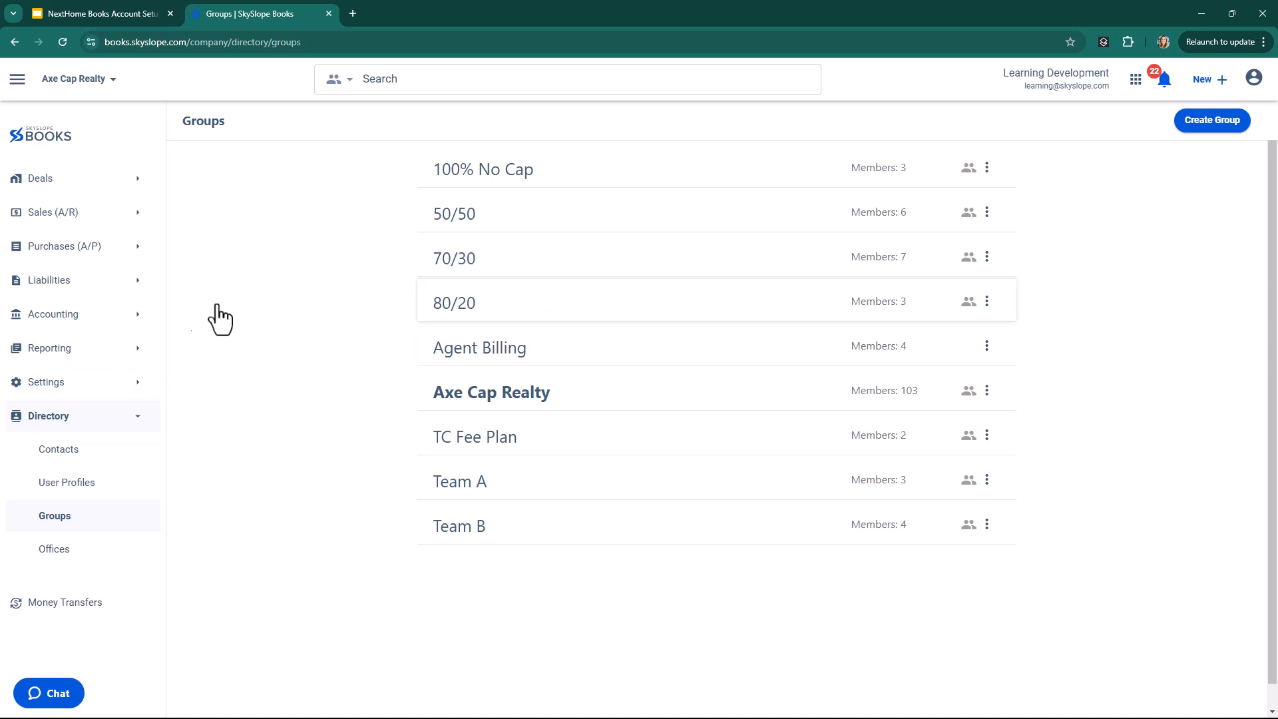
Open the form for creating a directory group and cancel it.
left_click(1220, 136)
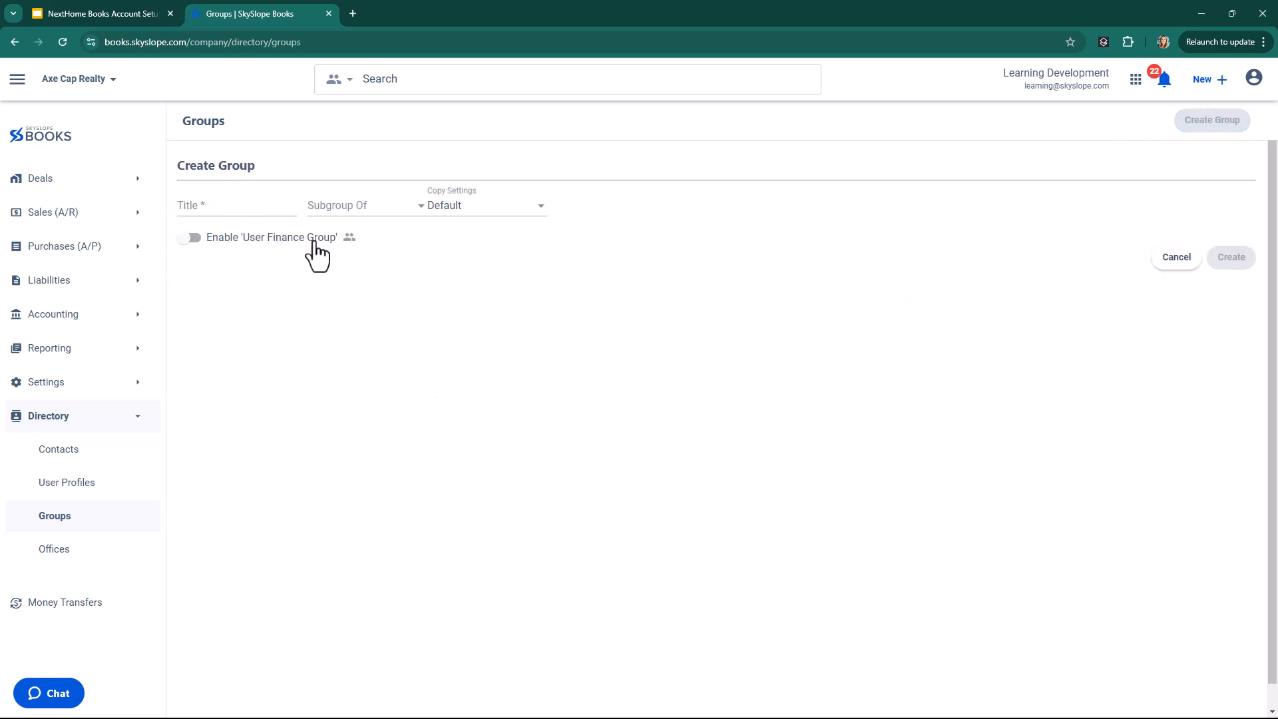
left_click(1176, 258)
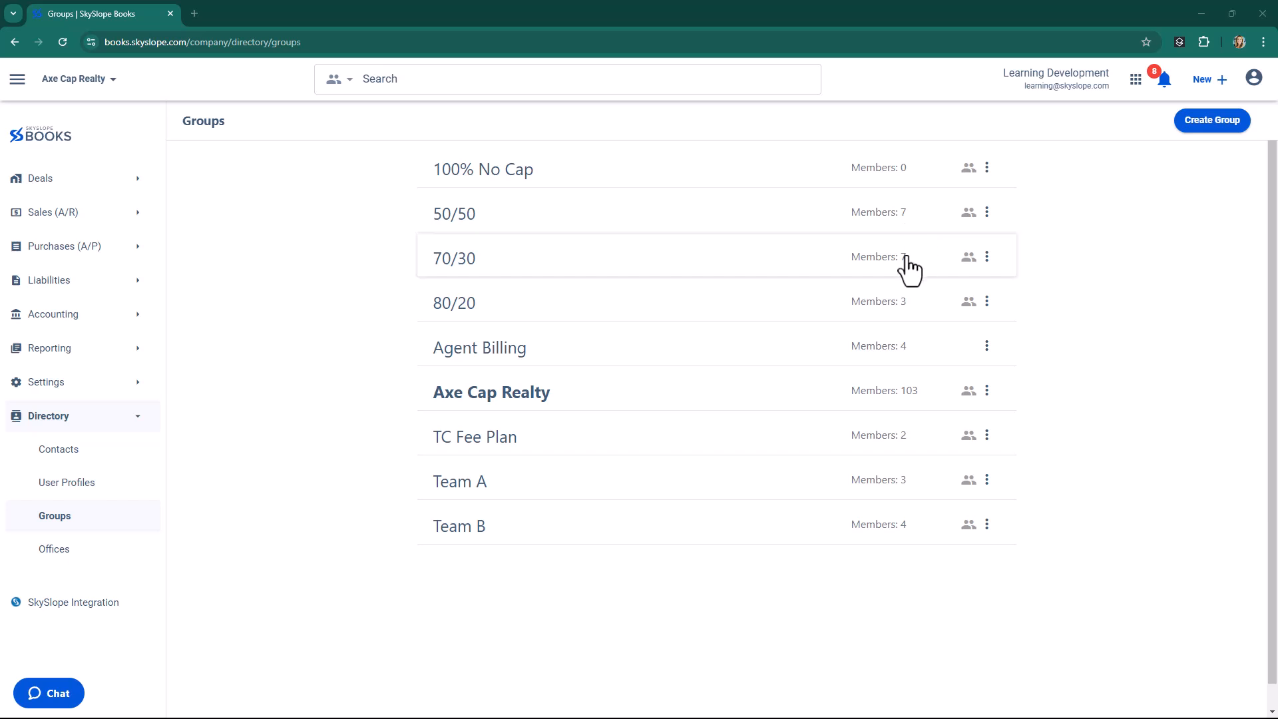
Manage the 100% No Cap group's members and add the first two agents, finding each by first name.
left_click(817, 178)
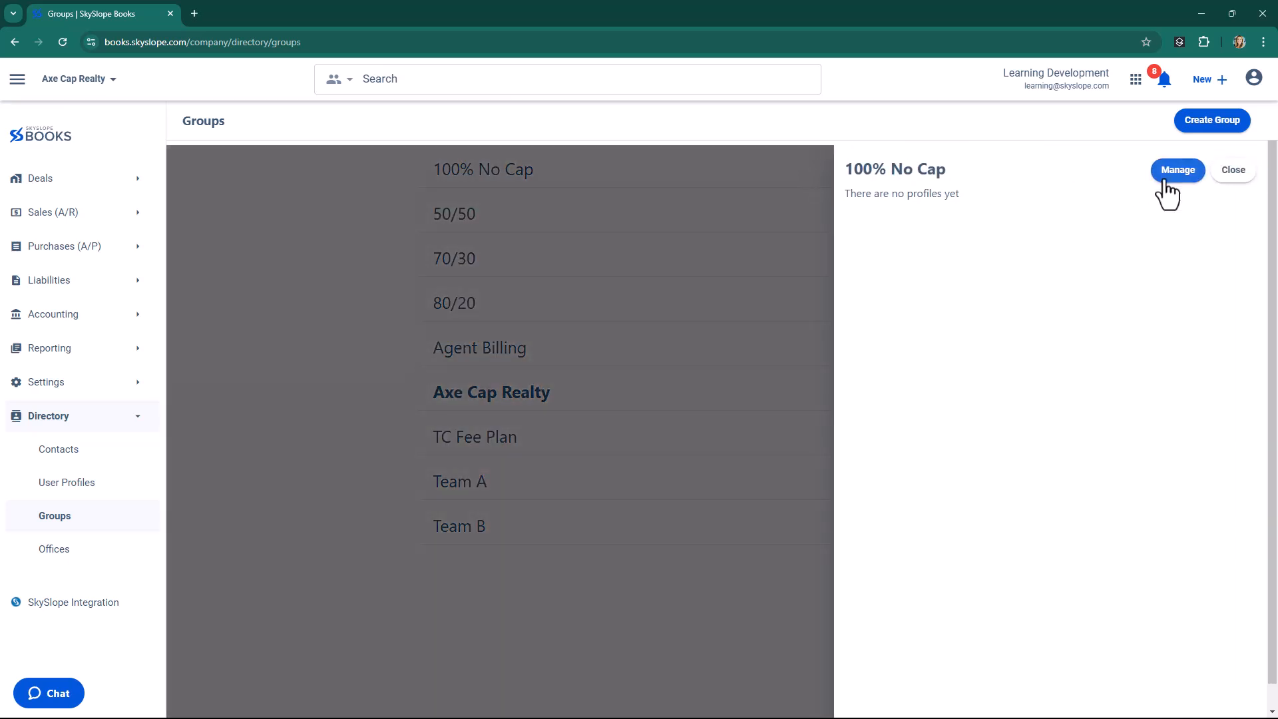
left_click(1178, 172)
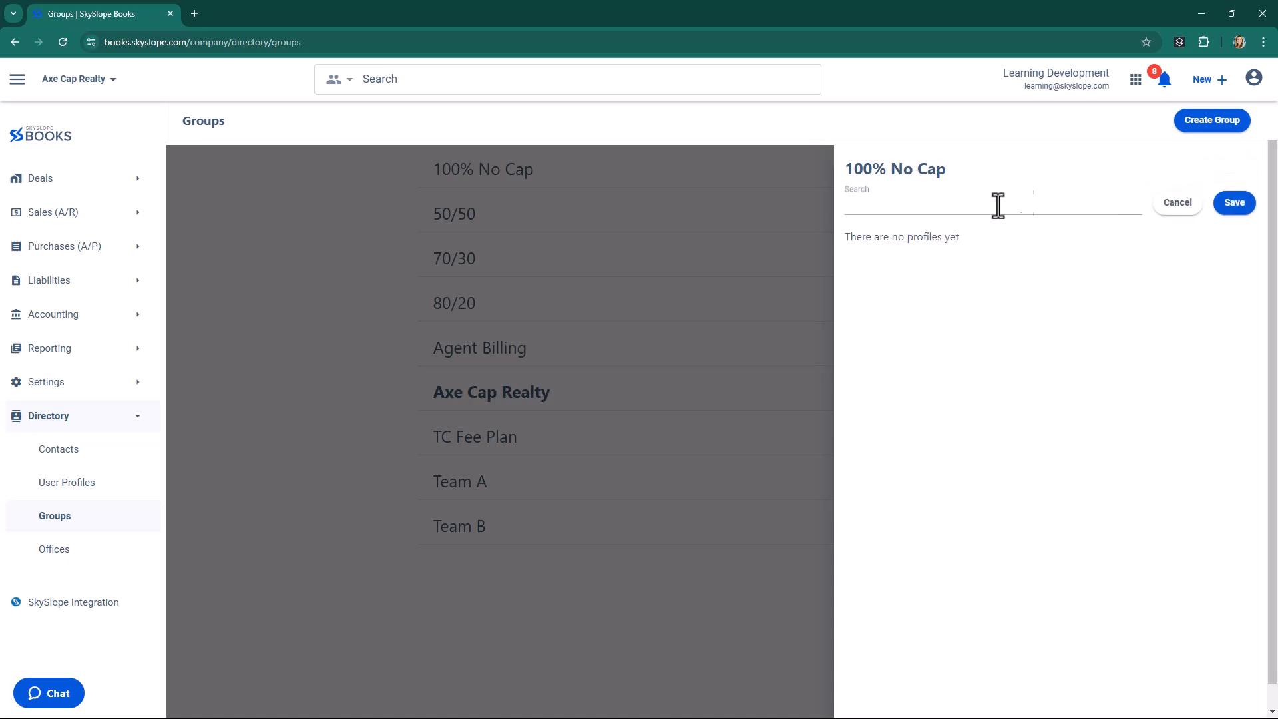
left_click(925, 208)
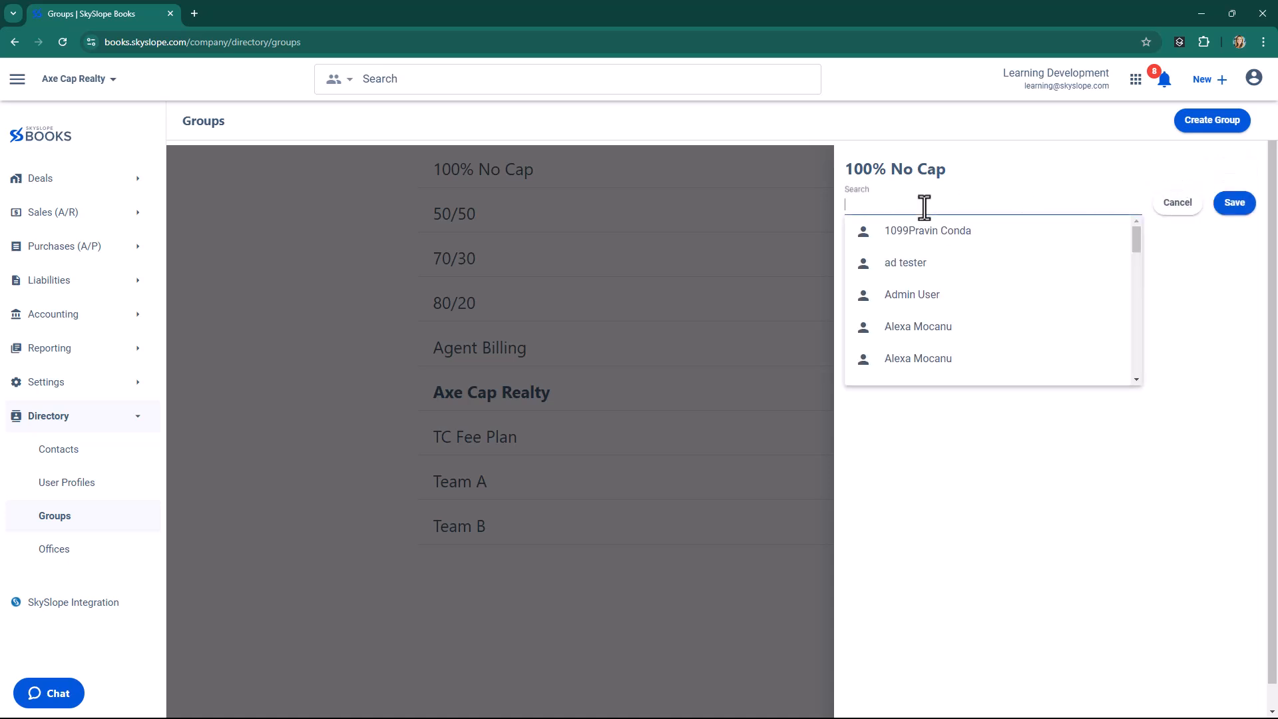
type("alexa")
left_click(918, 251)
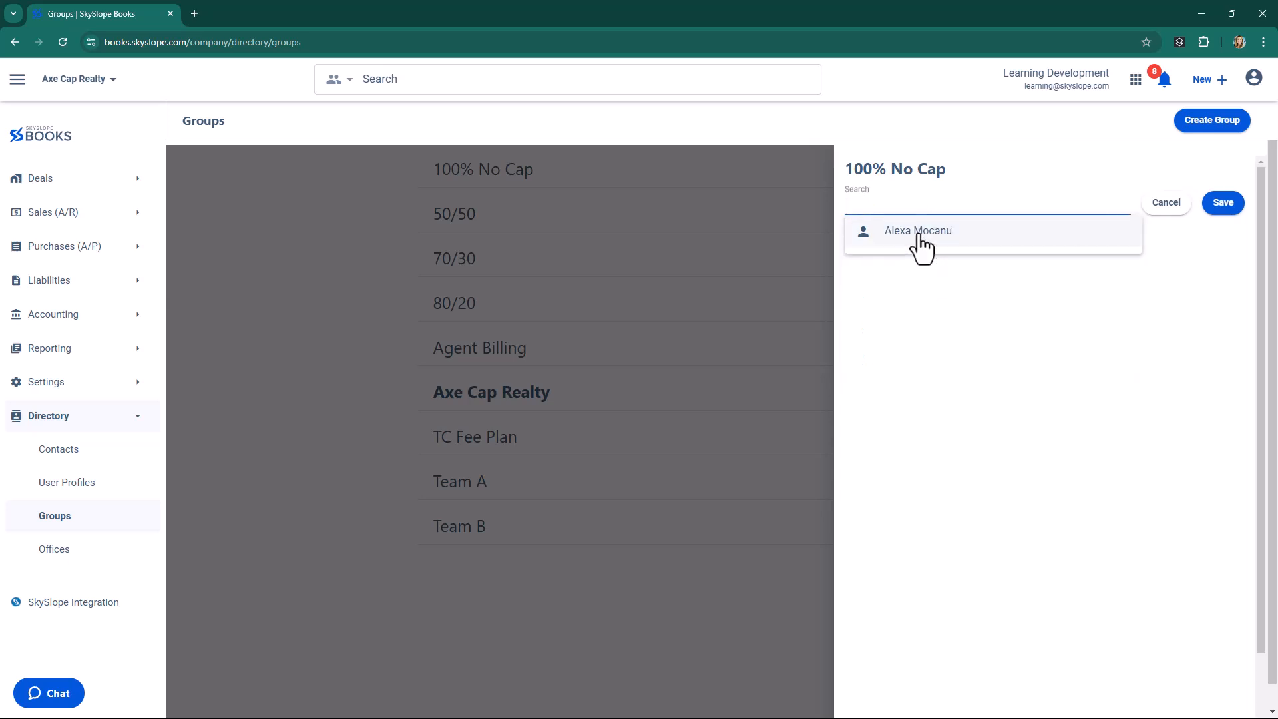
type("kiera")
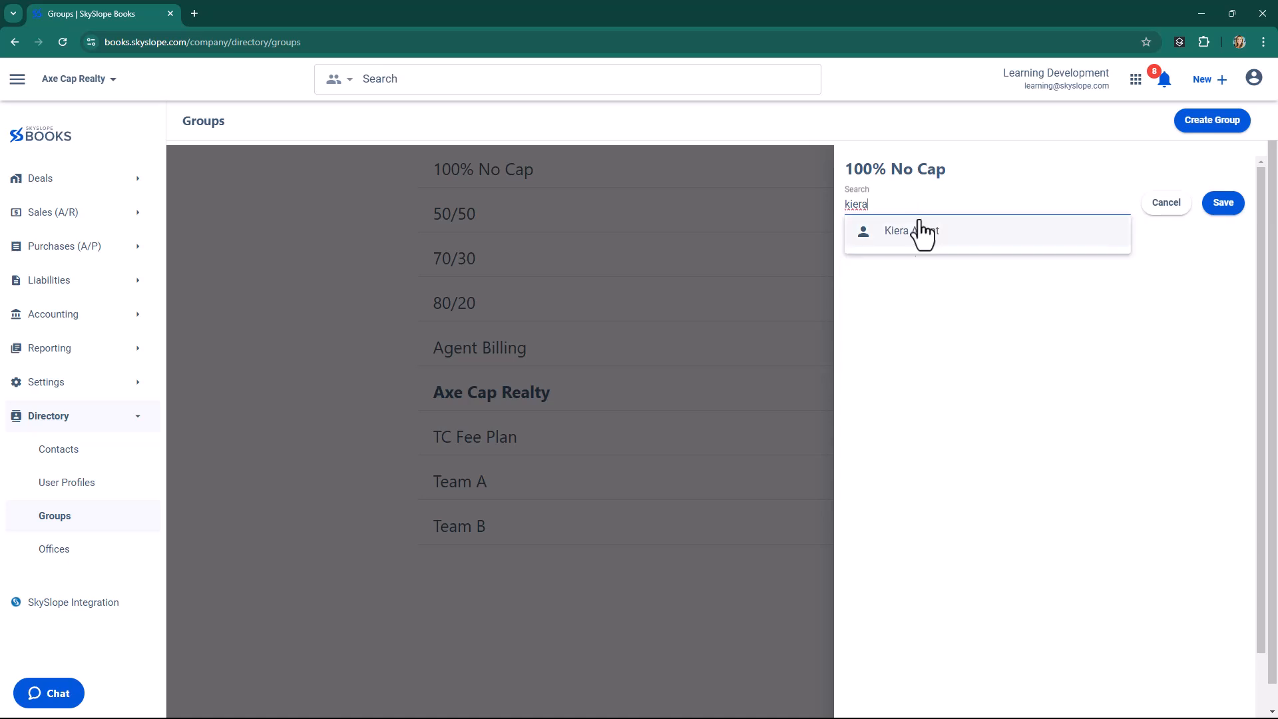
left_click(915, 231)
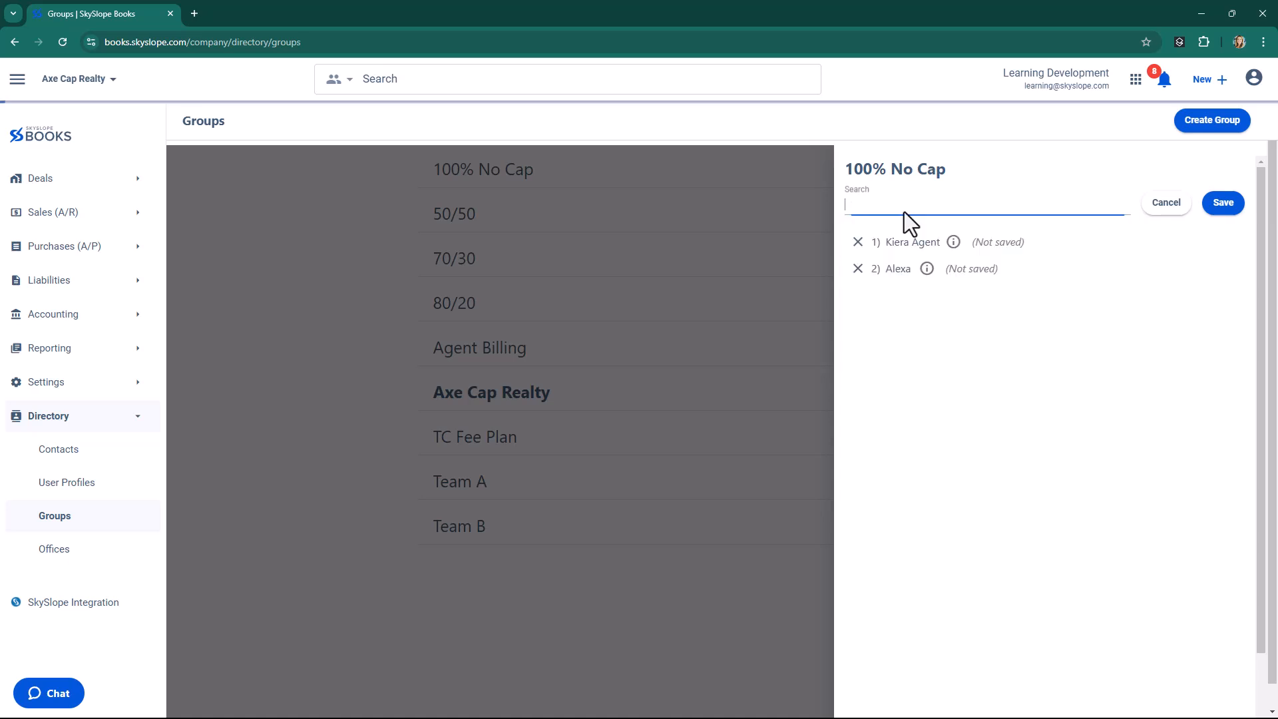
Find two more agents by first name, add them to the 100% No Cap group and save the membership.
type("[rav")
key("BackSpace")
key("BackSpace")
key("BackSpace")
type("prav")
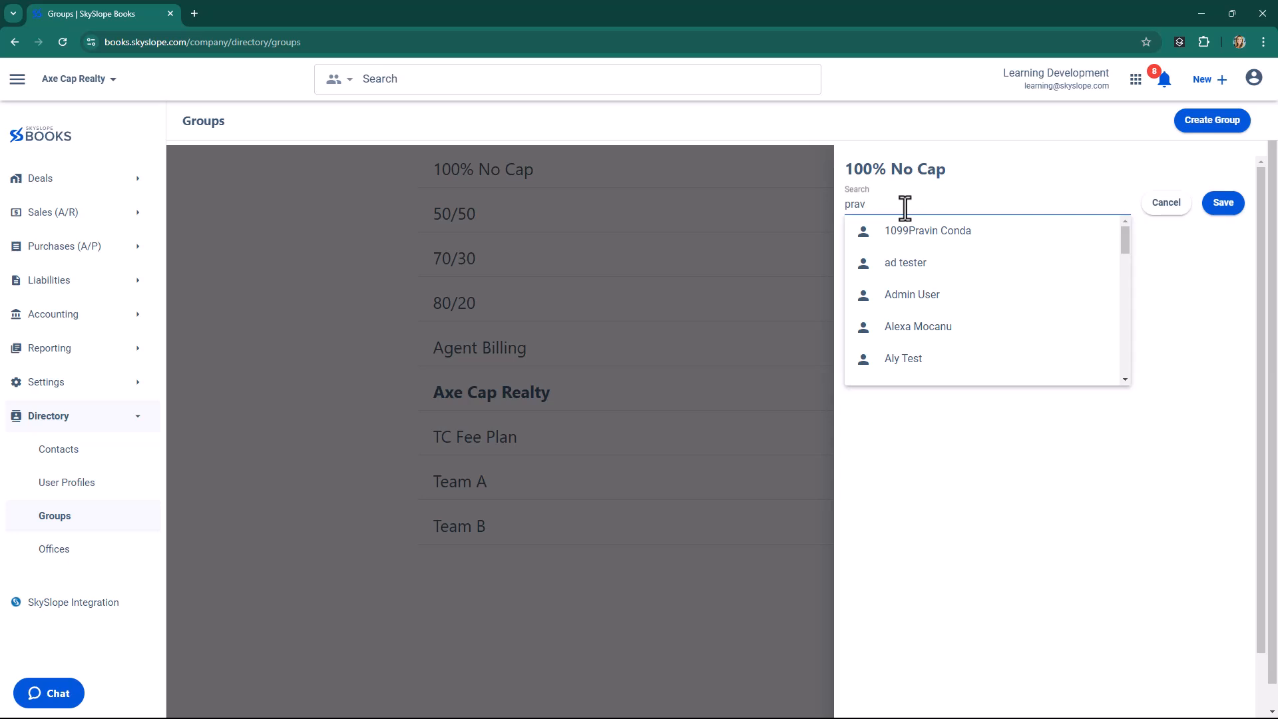
left_click(909, 295)
type("sati")
left_click(899, 244)
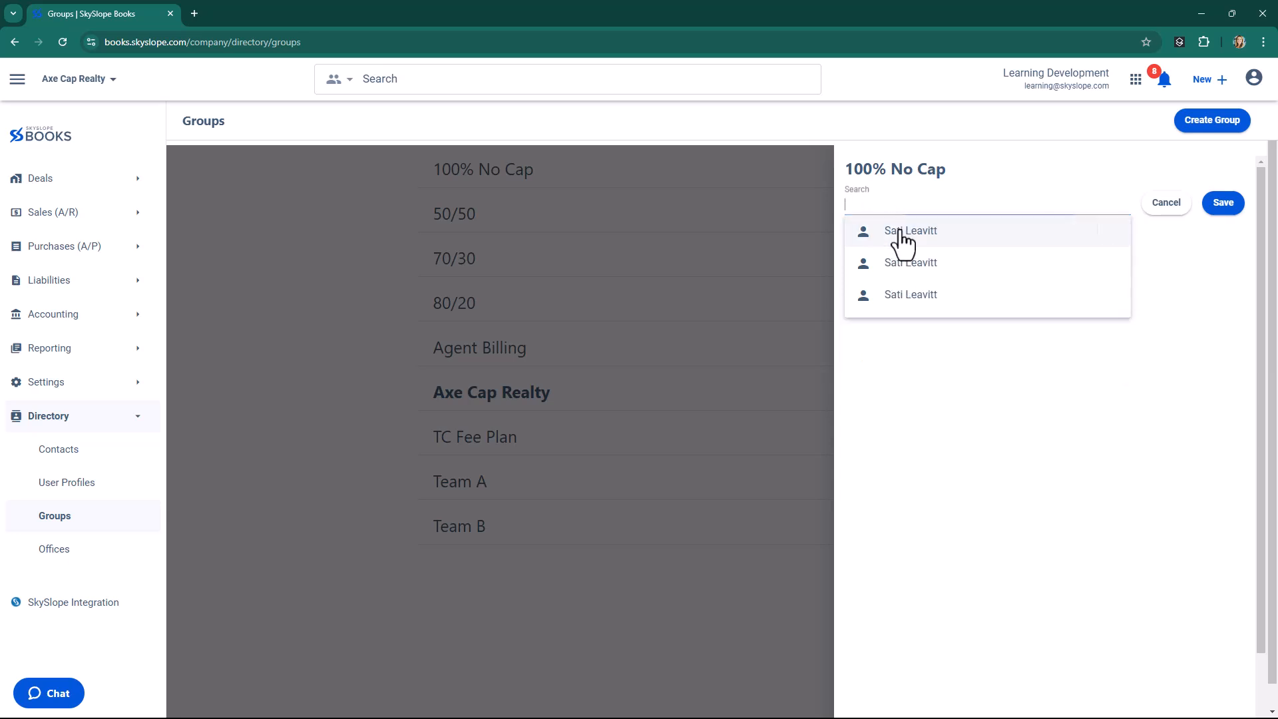
left_click(1221, 266)
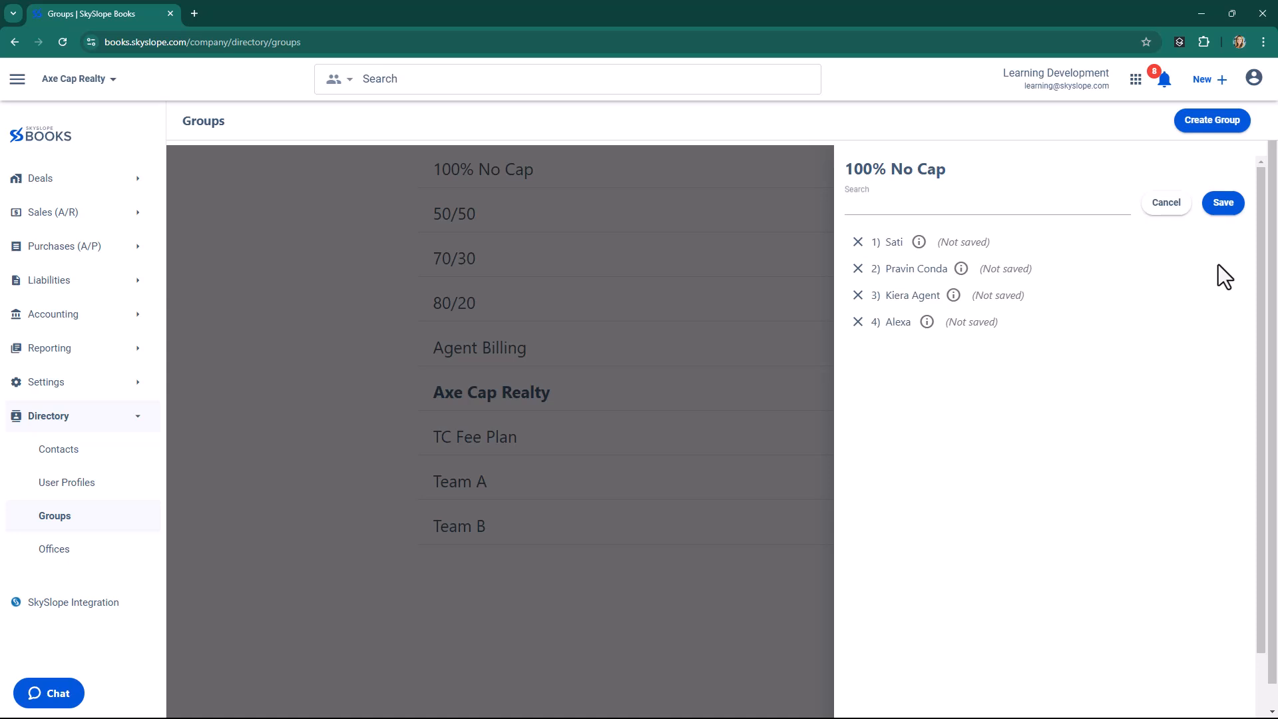
left_click(1223, 206)
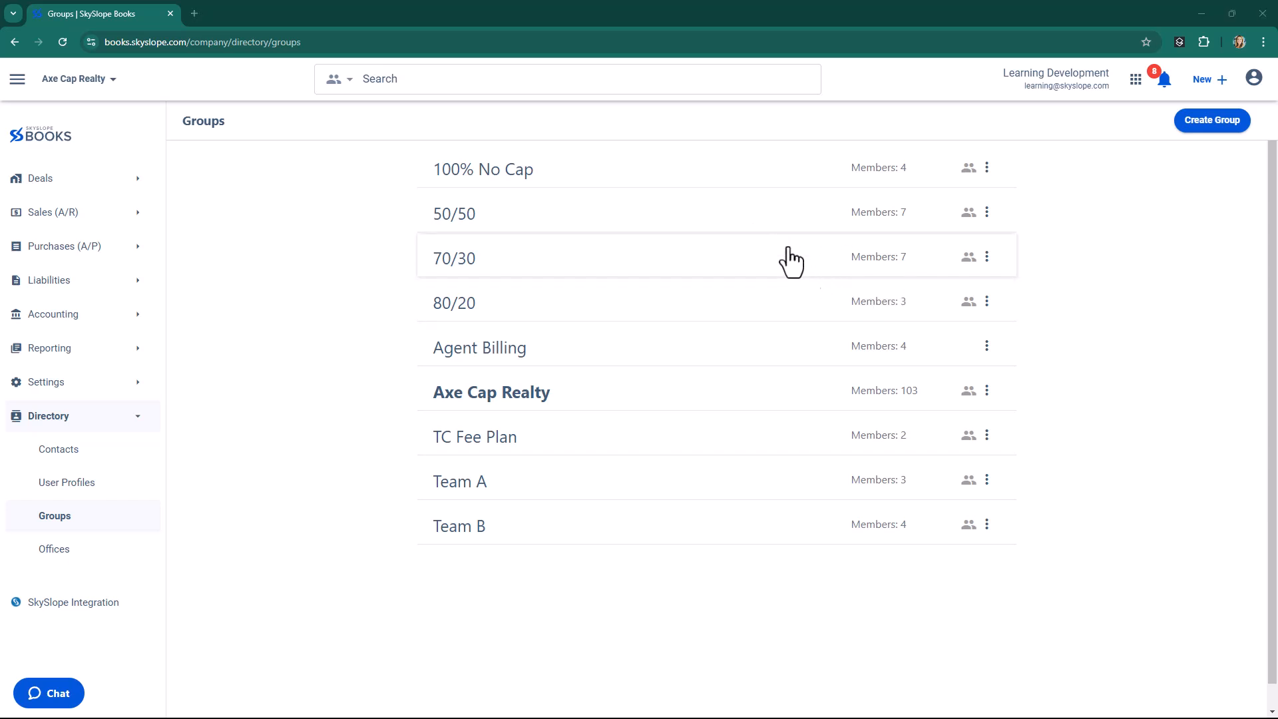
Open the 100% No Cap group's member list and select the first member.
left_click(763, 184)
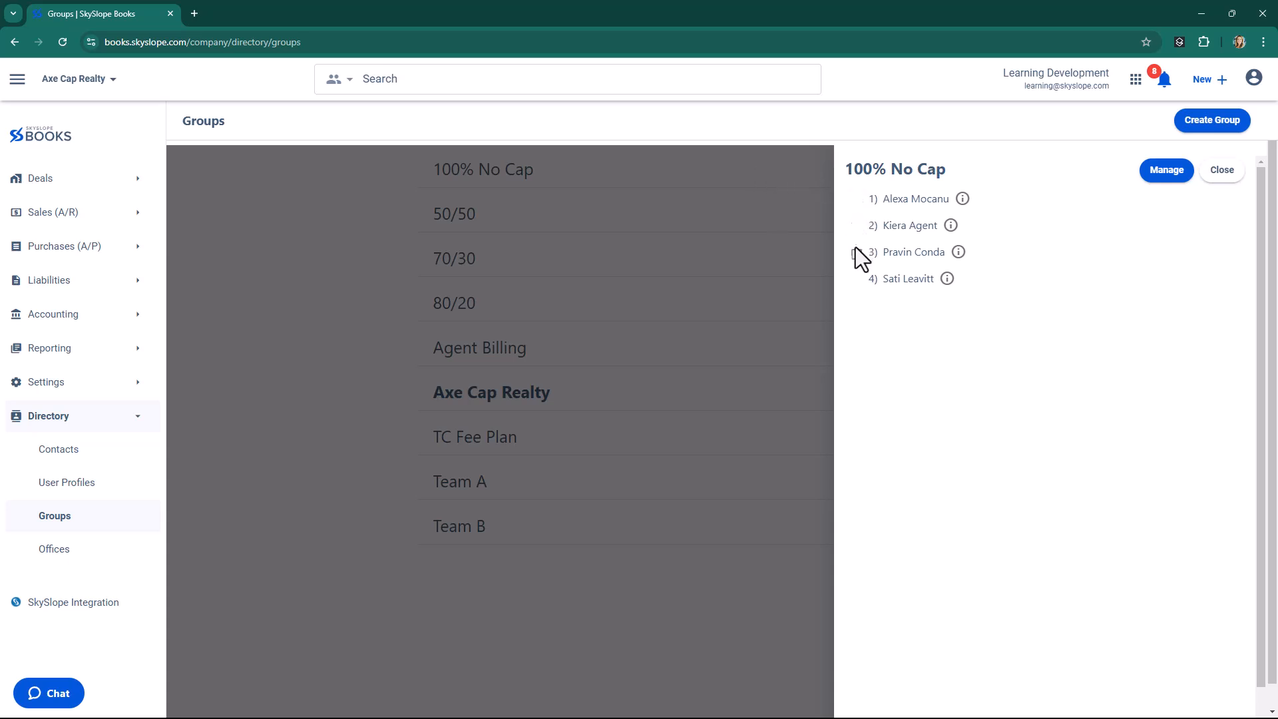
left_click(857, 201)
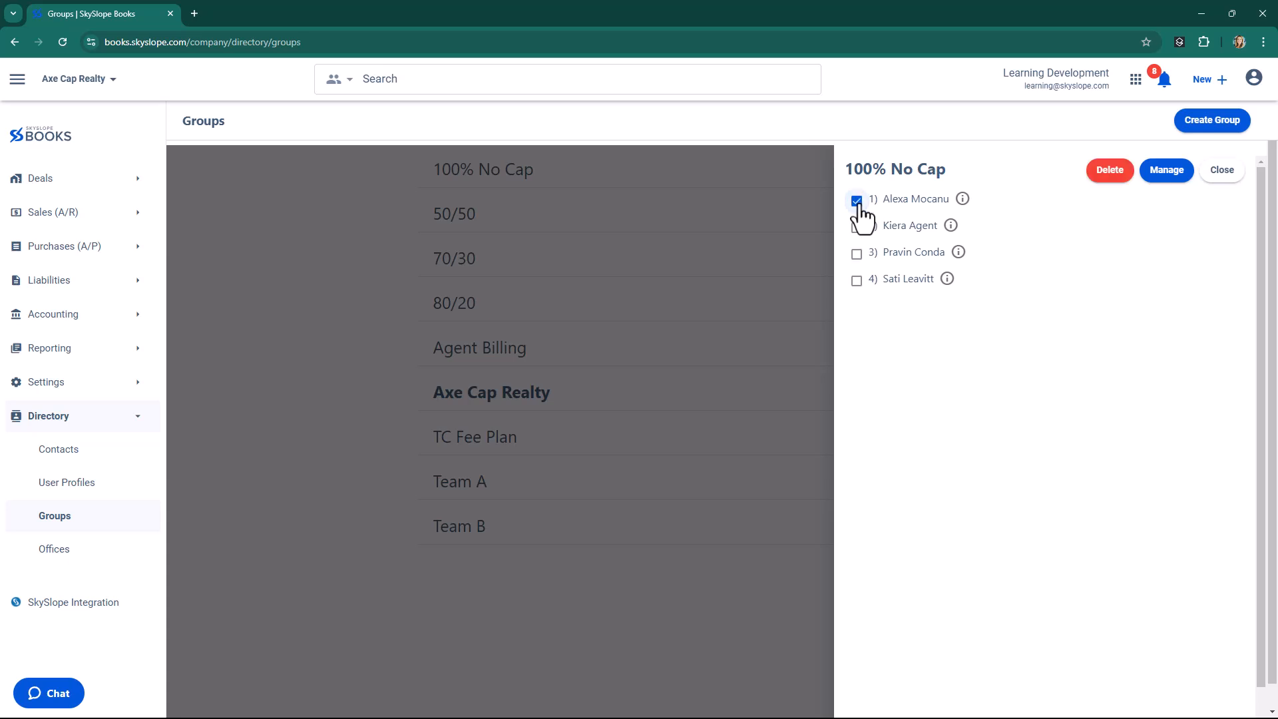